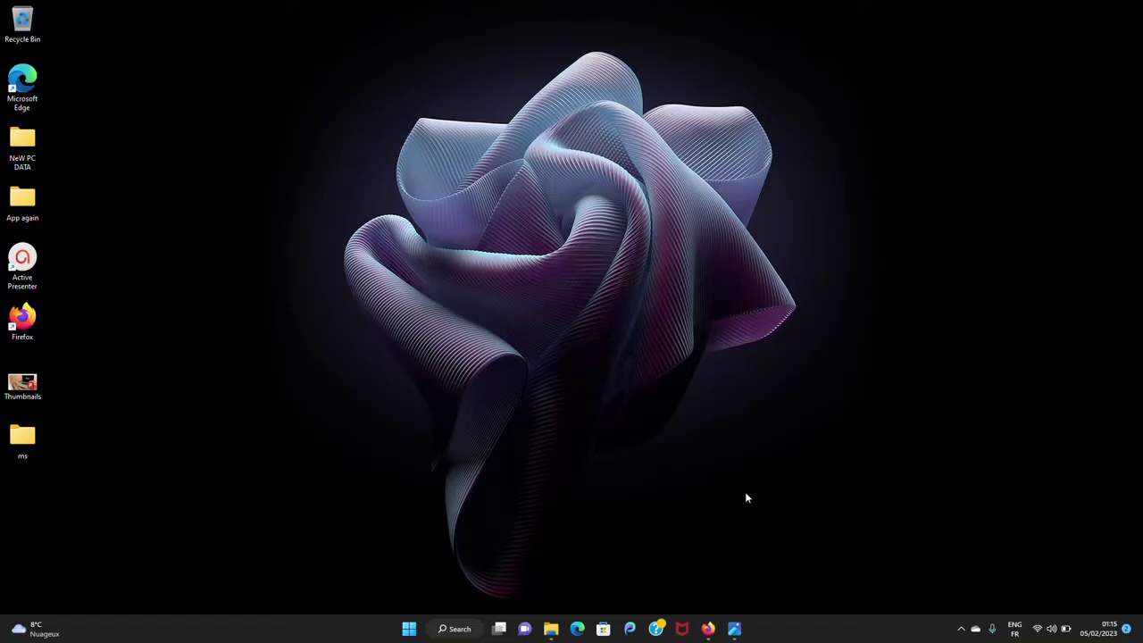
- Restore the Photos viewer showing the Microsoft 365 Personnel card picture from the taskbar
click(734, 628)
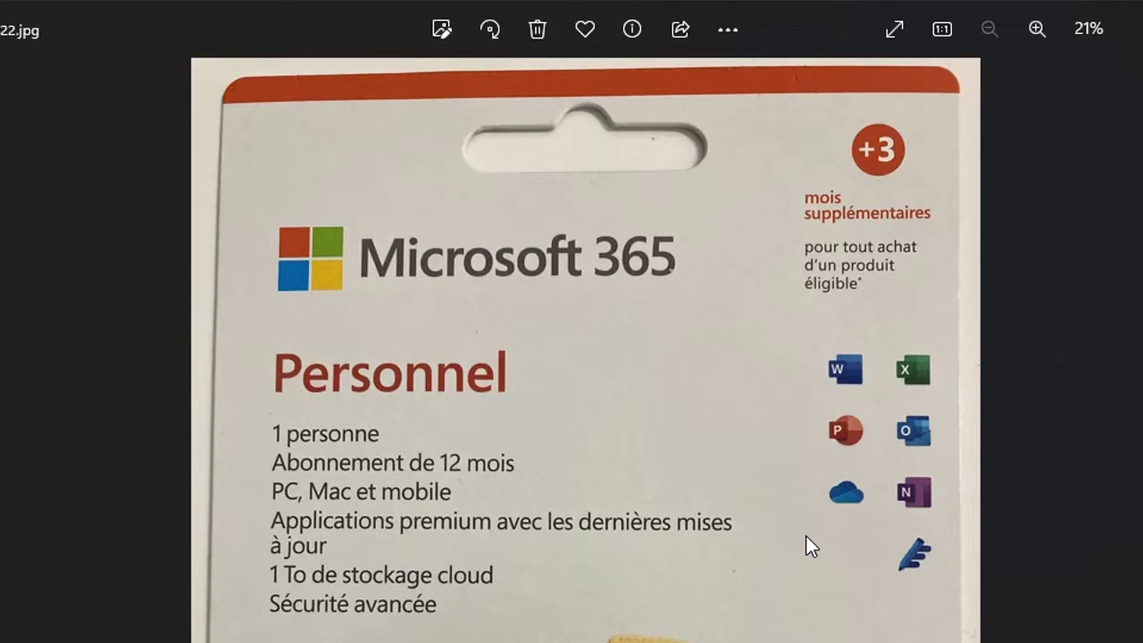
- Advance to IMG-0423.jpg, the card's back showing the product key
key(Right)
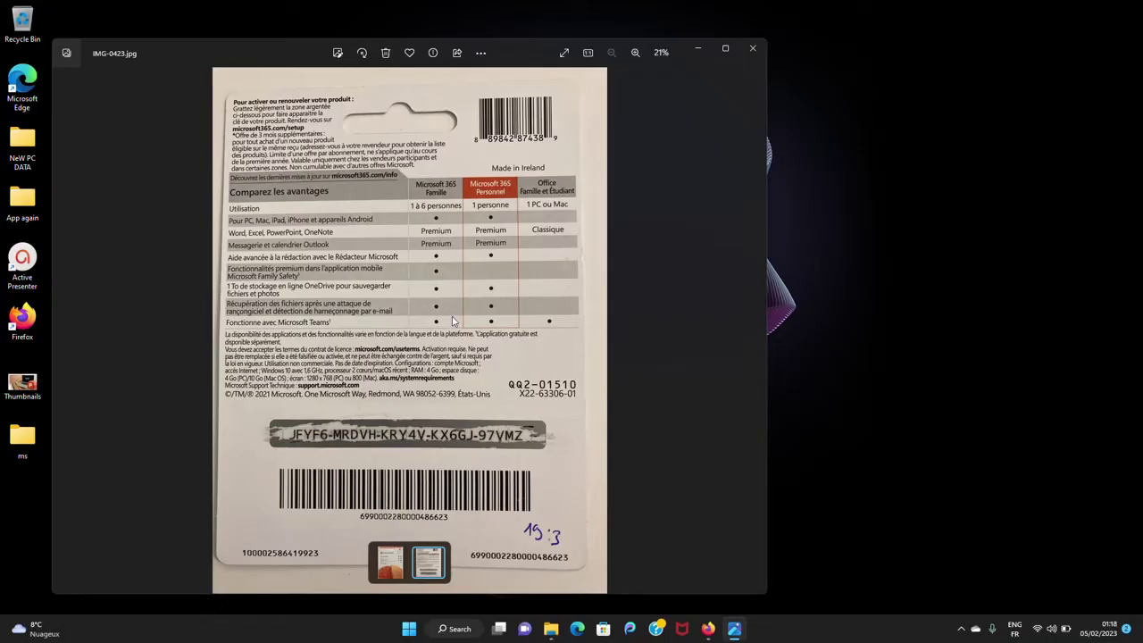
- Return to the card's front photo, minimize Photos, and bring Firefox's New Tab forward
key(Left)
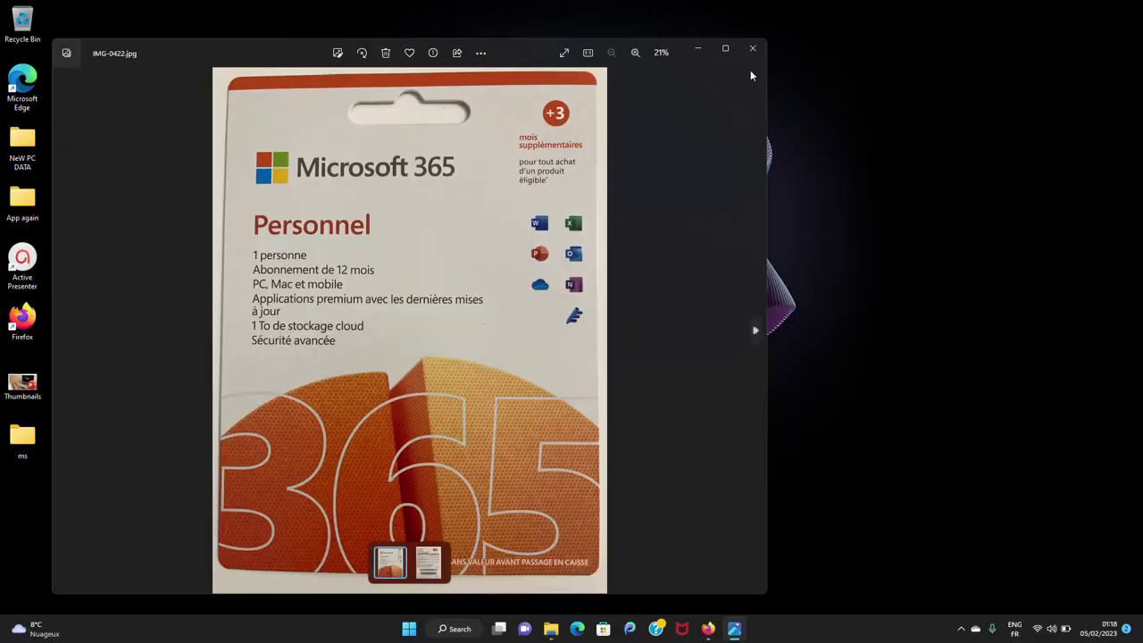
click(701, 52)
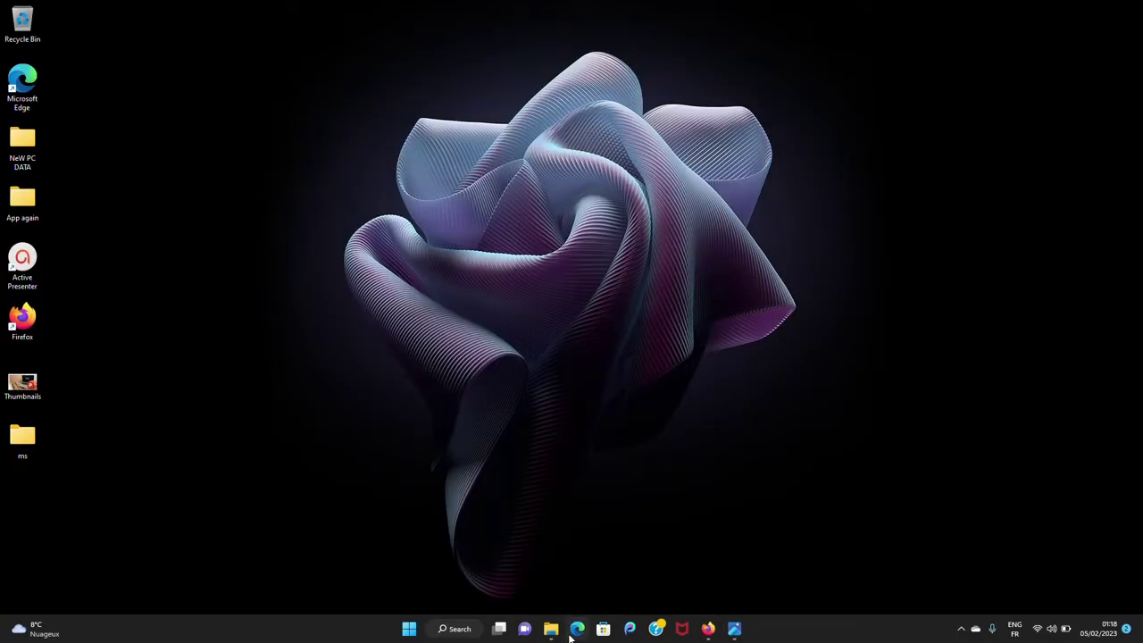
click(707, 629)
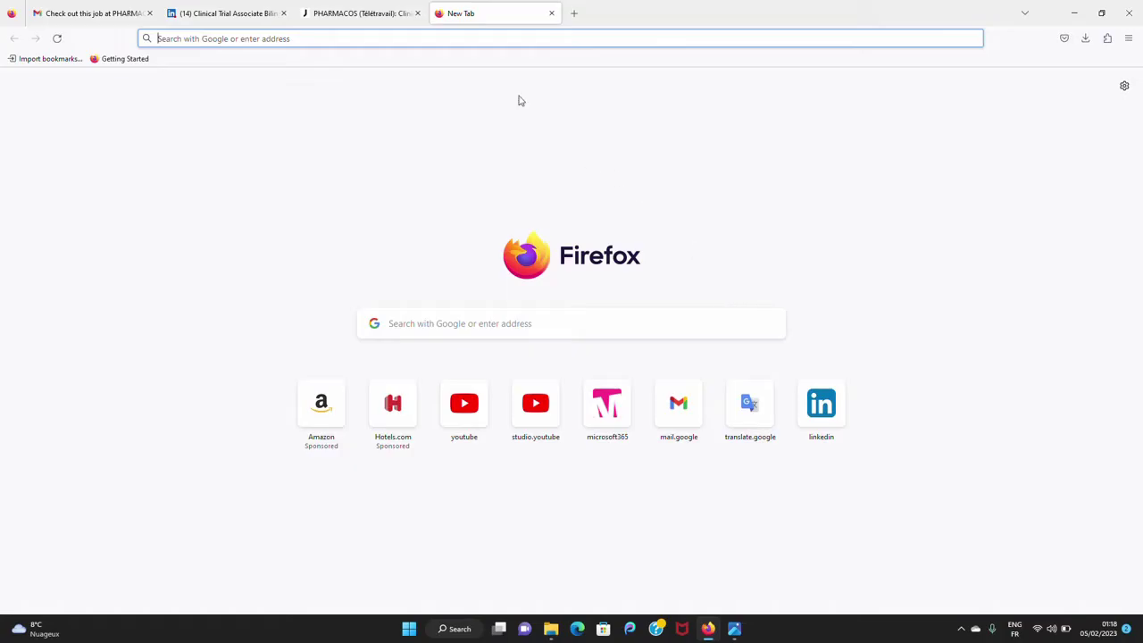
- Enter microsoft365.com/setup in the address bar, accepting the autocomplete, and load it
click(466, 38)
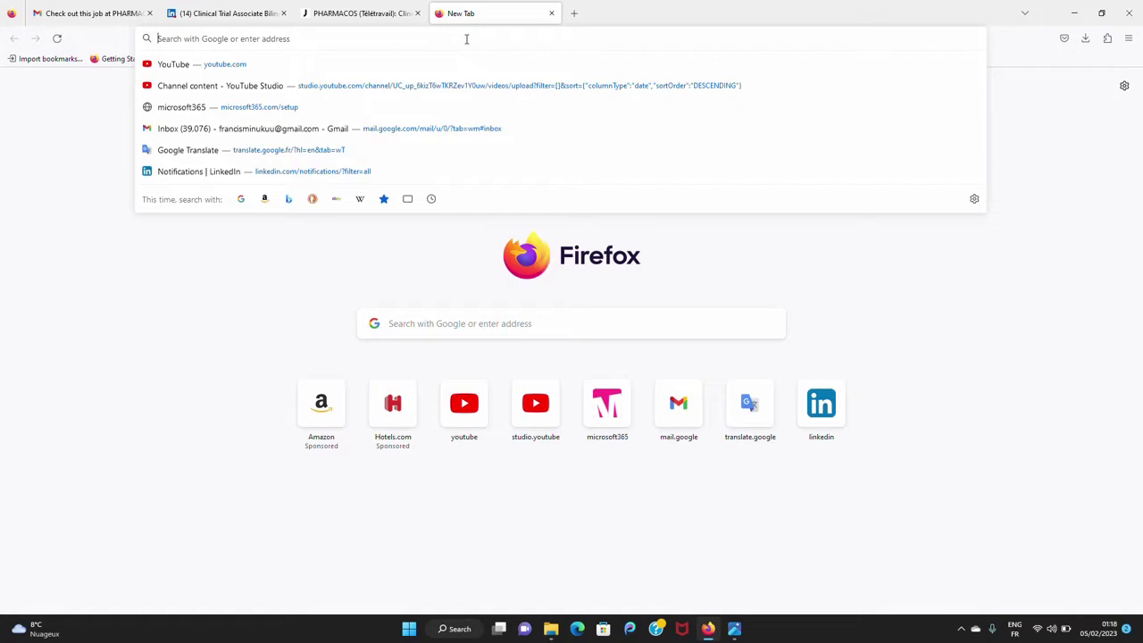
text(mi)
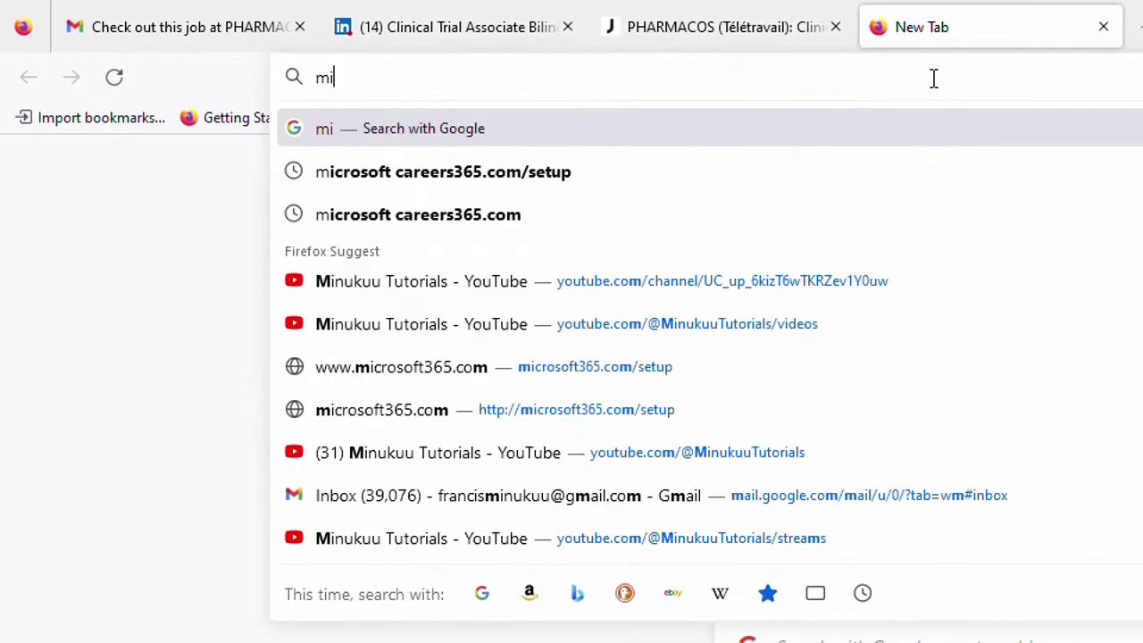
text(r)
key(BackSpace)
text(cro)
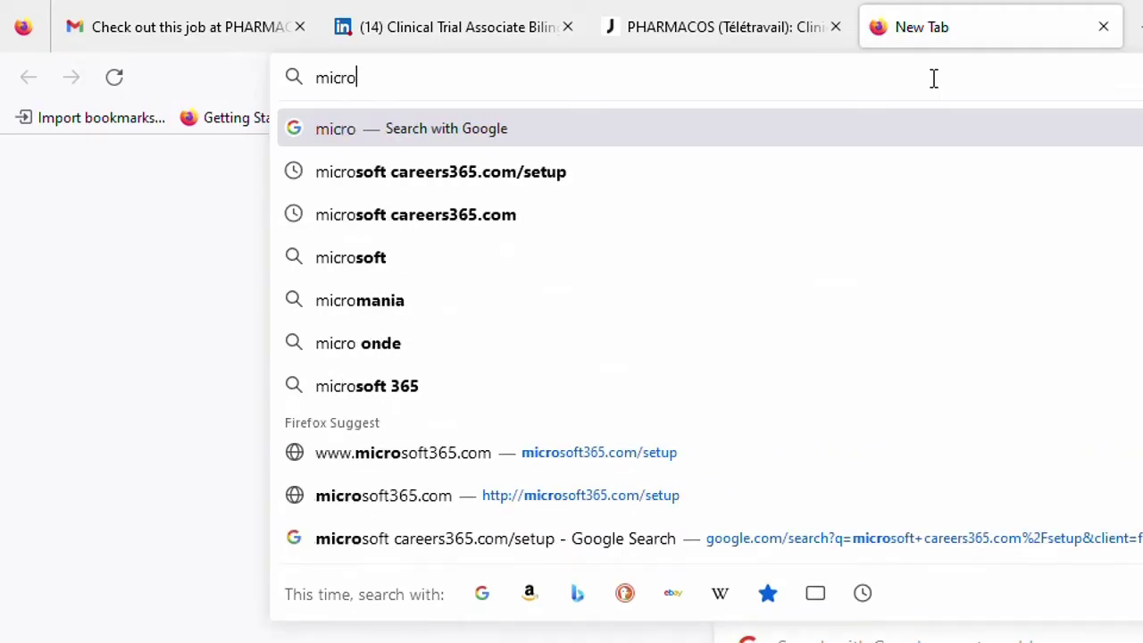
text(soft)
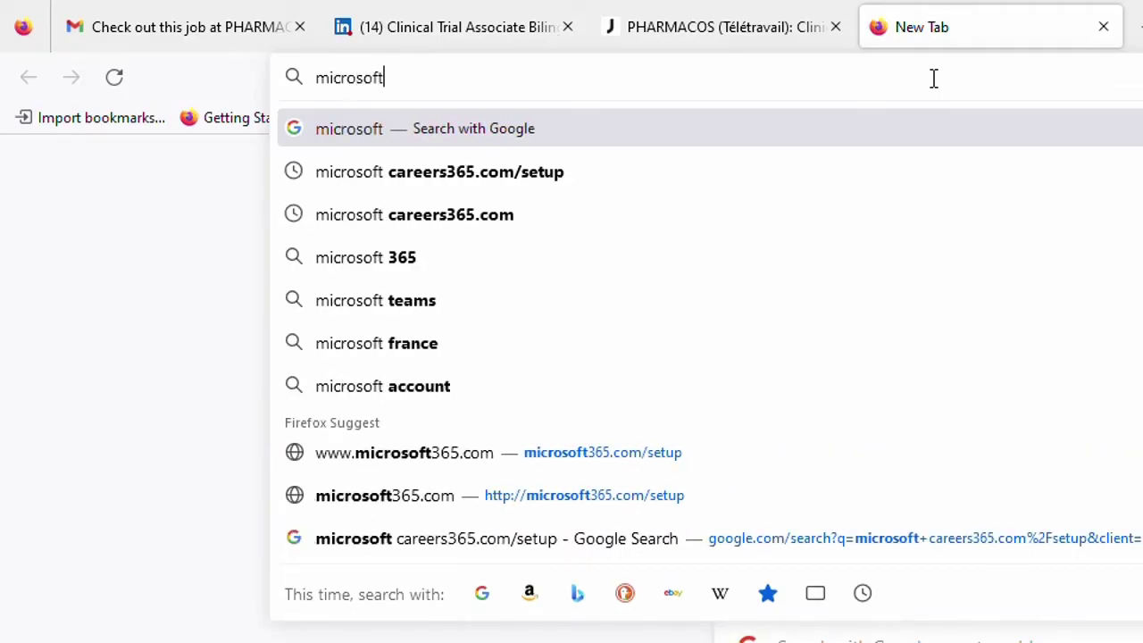
text(365)
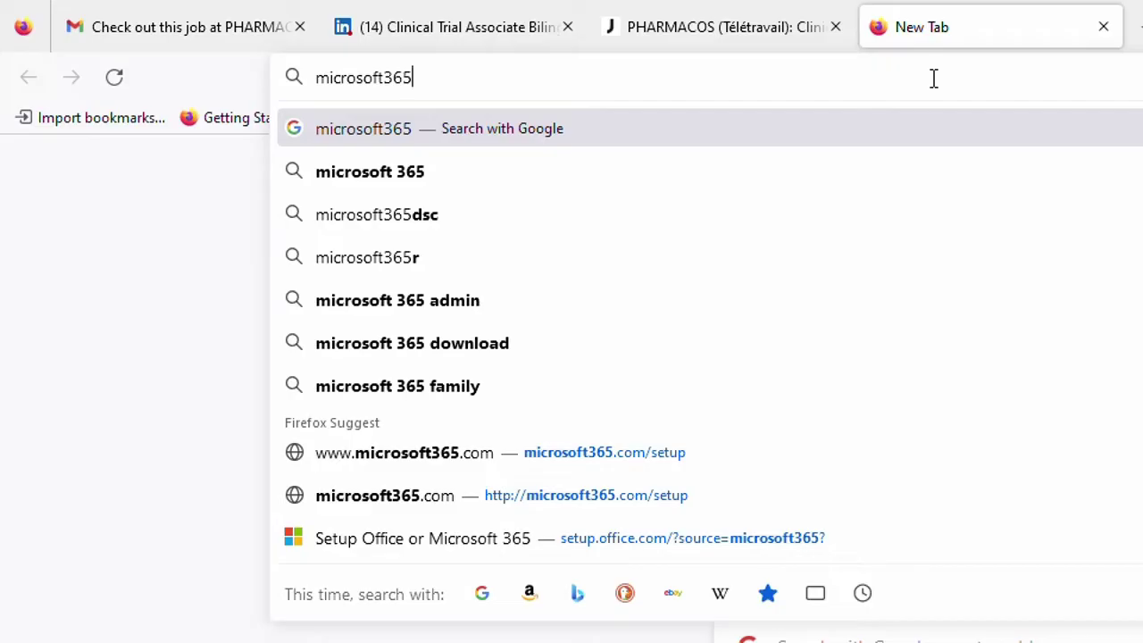
text(.com)
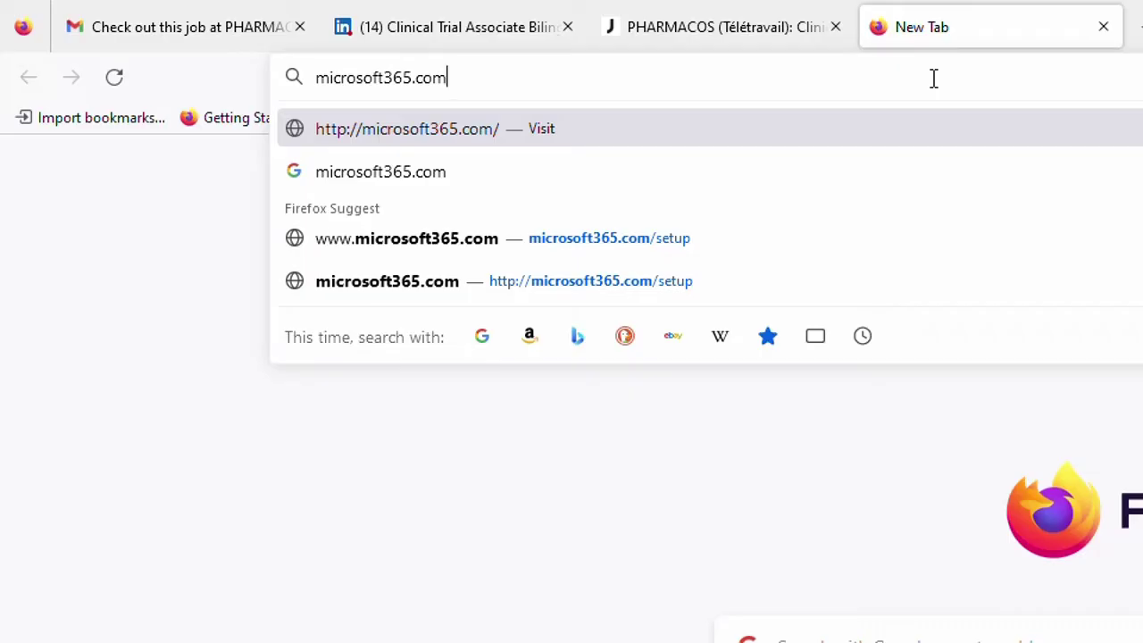
text(/se)
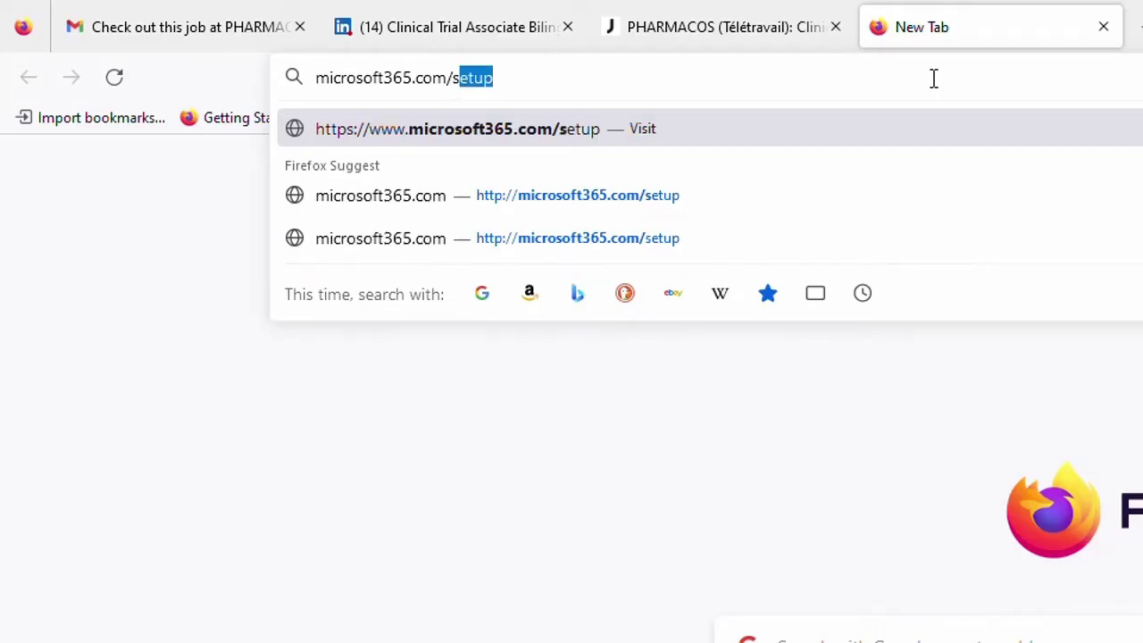
text(t)
key(Right)
key(Return)
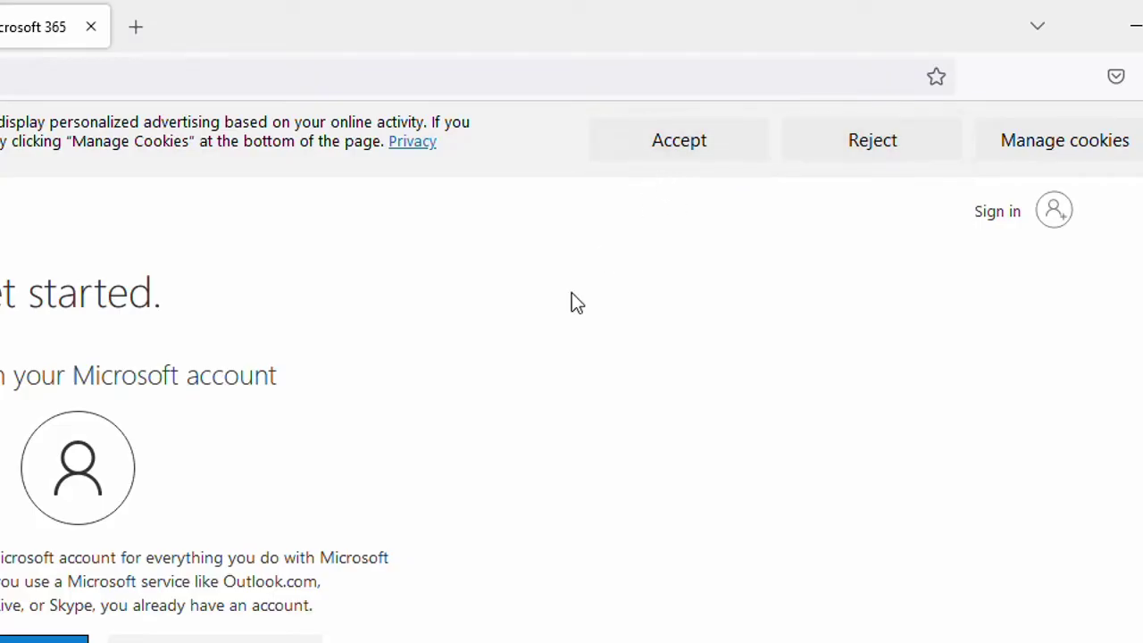
- Accept the cookie notice on the 'Hi. Let's get started' setup page
click(706, 155)
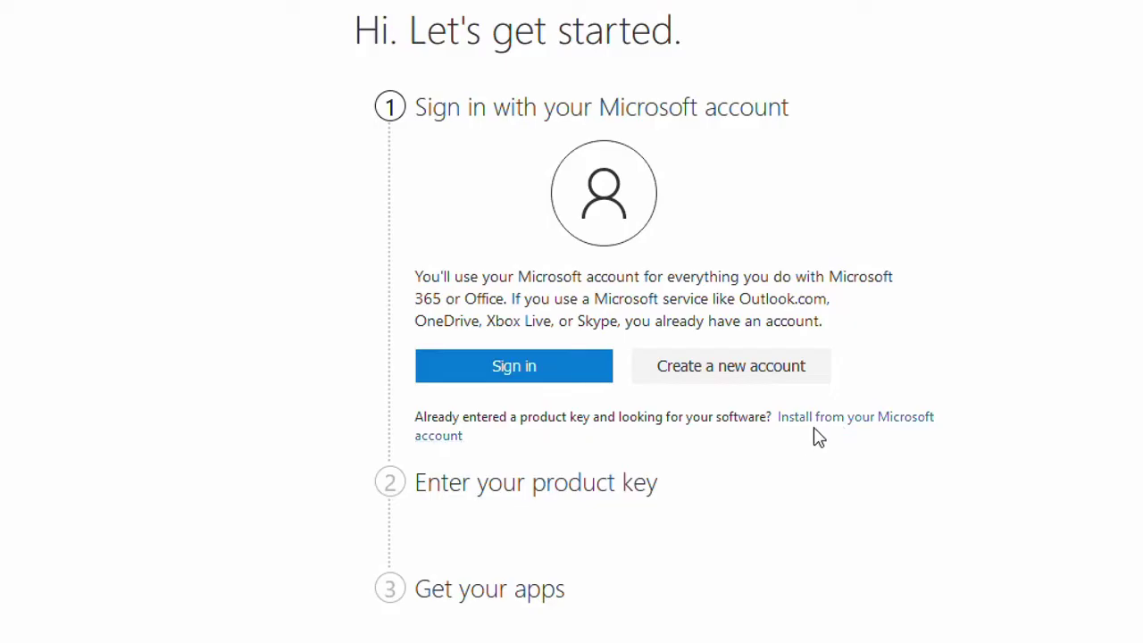
- Choose Sign in, enter the Microsoft account e-mail, and continue to the password step
click(866, 430)
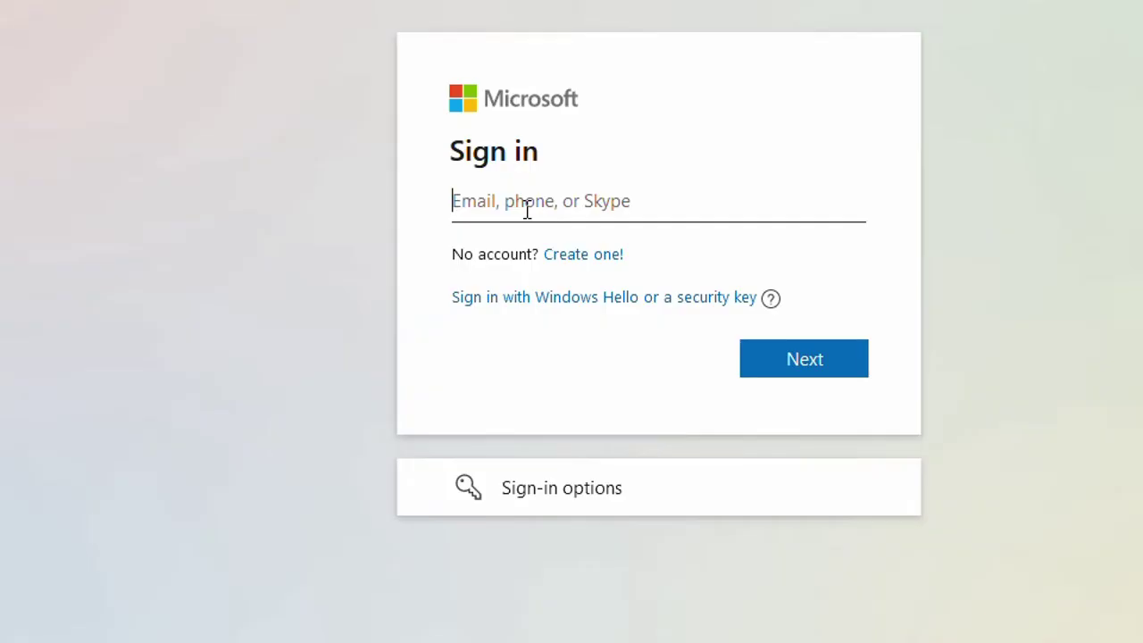
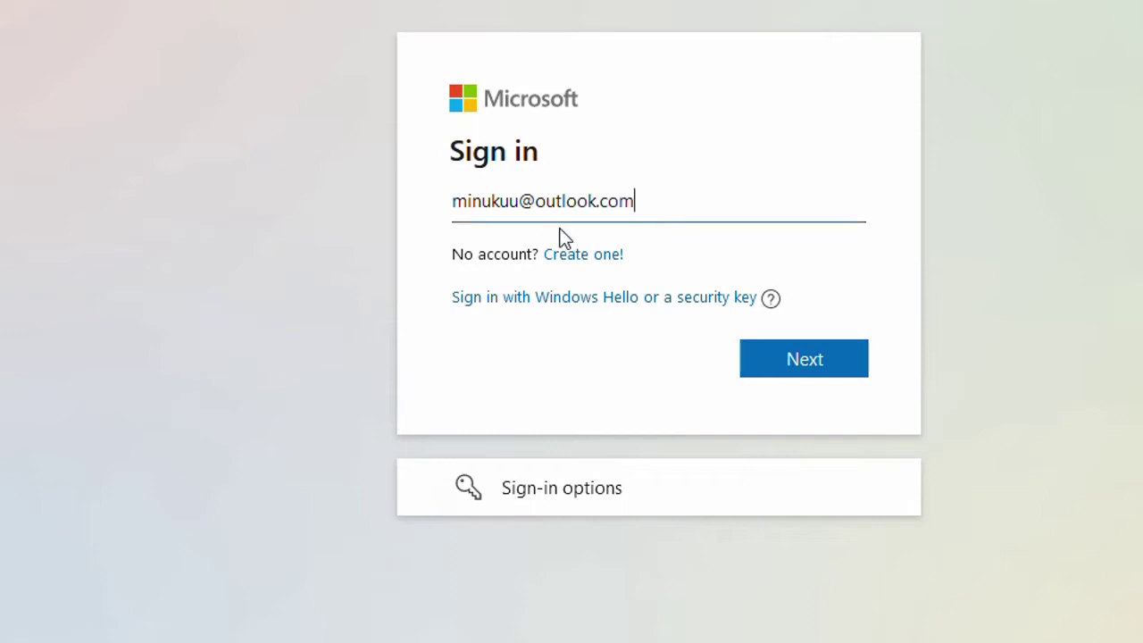
click(813, 367)
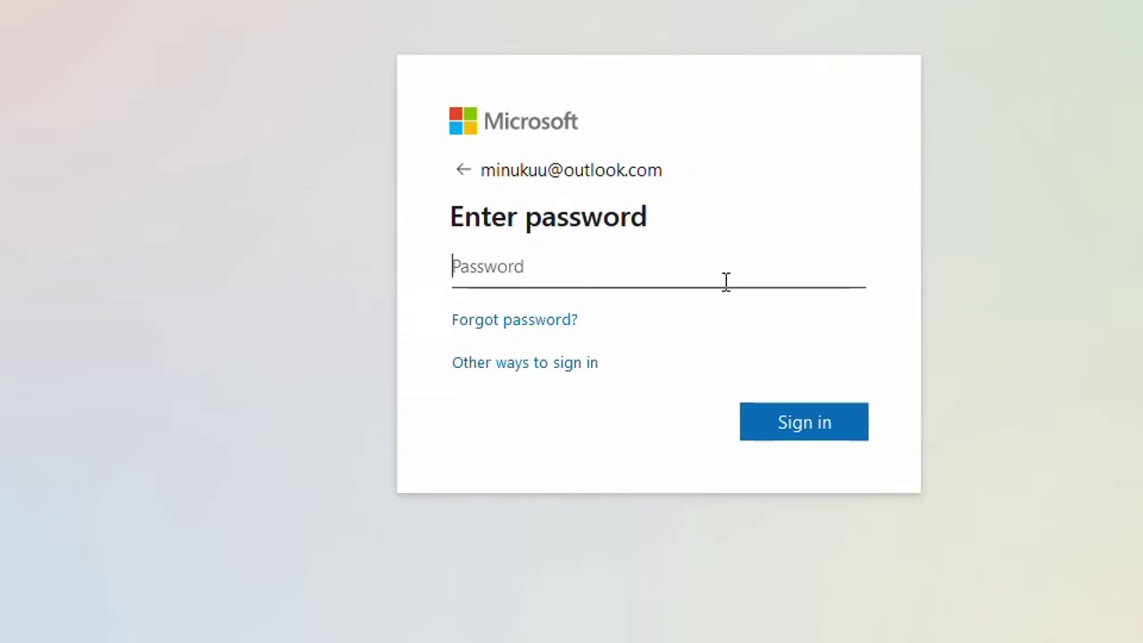
- Type the account password and sign in
text(••••)
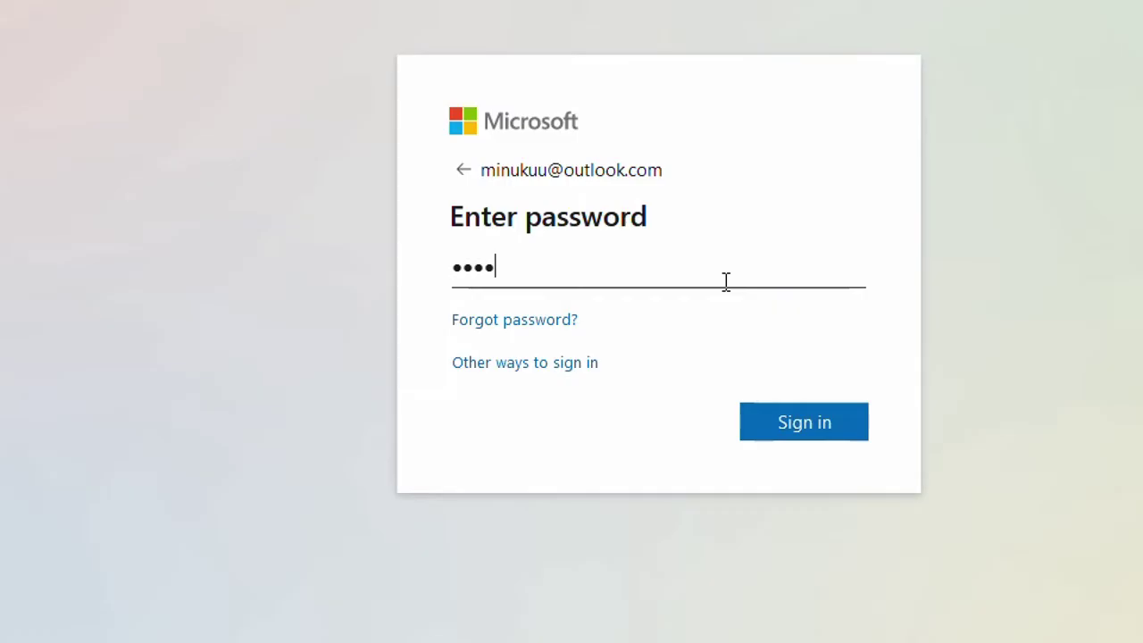
text(••••••••••)
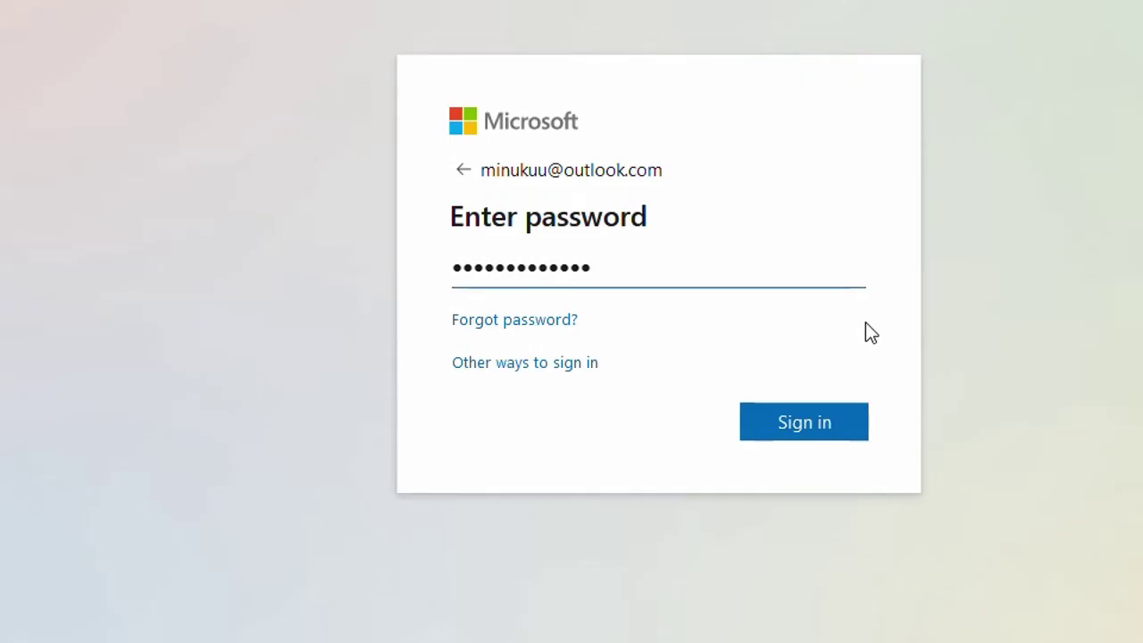
text(••)
click(830, 435)
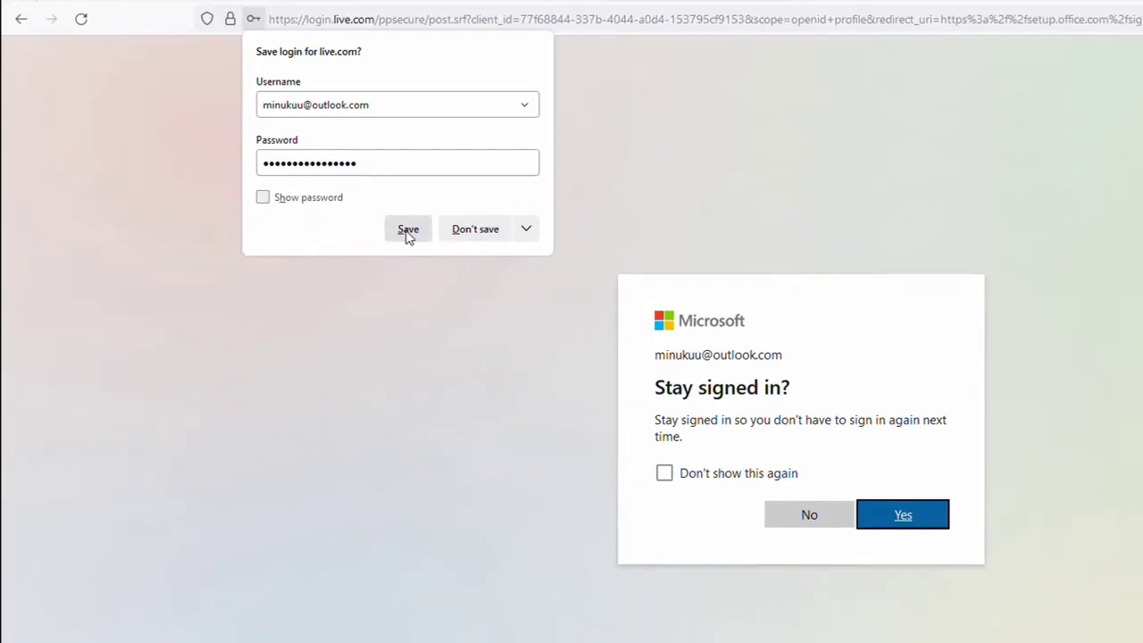
- Decline Firefox's save-login offer and answer the Stay signed in? prompt
click(473, 231)
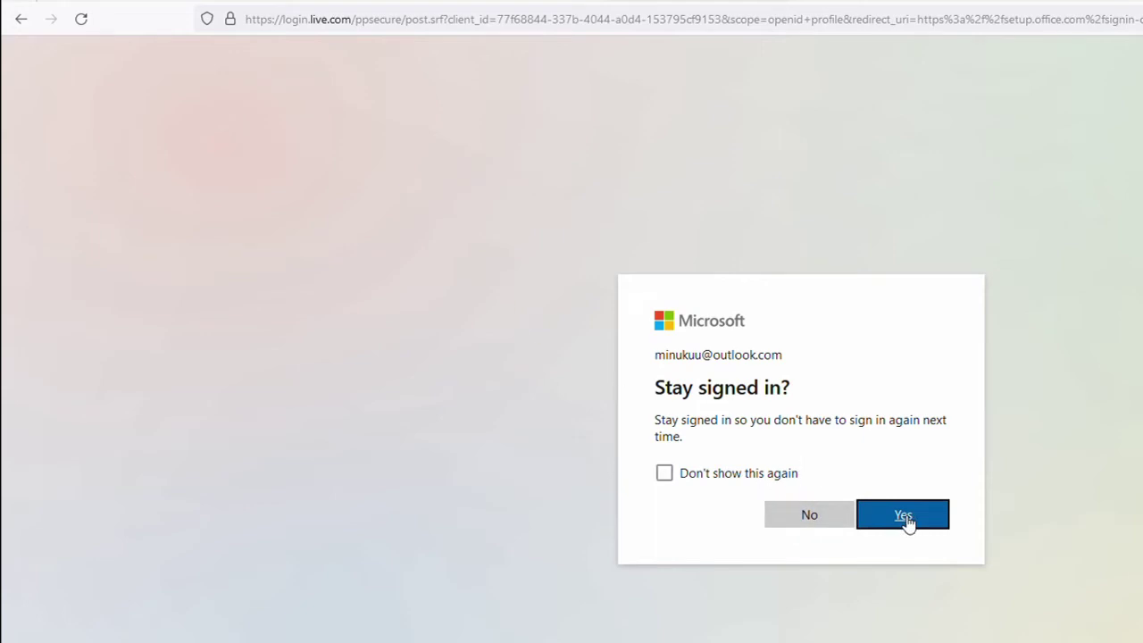
click(826, 517)
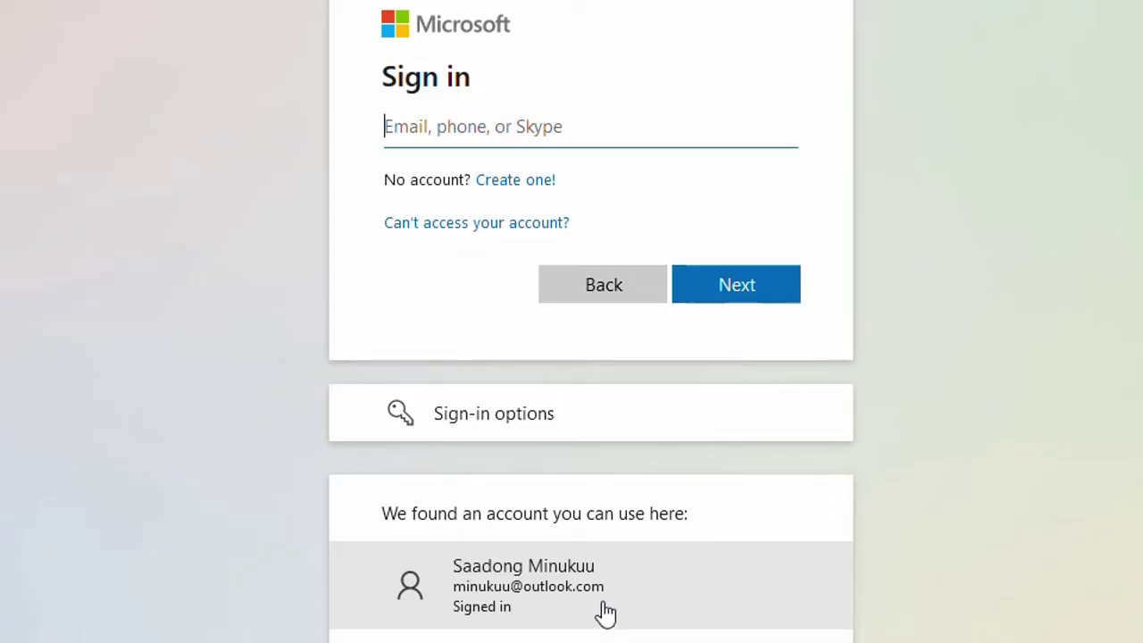
- Pick the already signed-in account under 'We found an account you can use here'
click(637, 612)
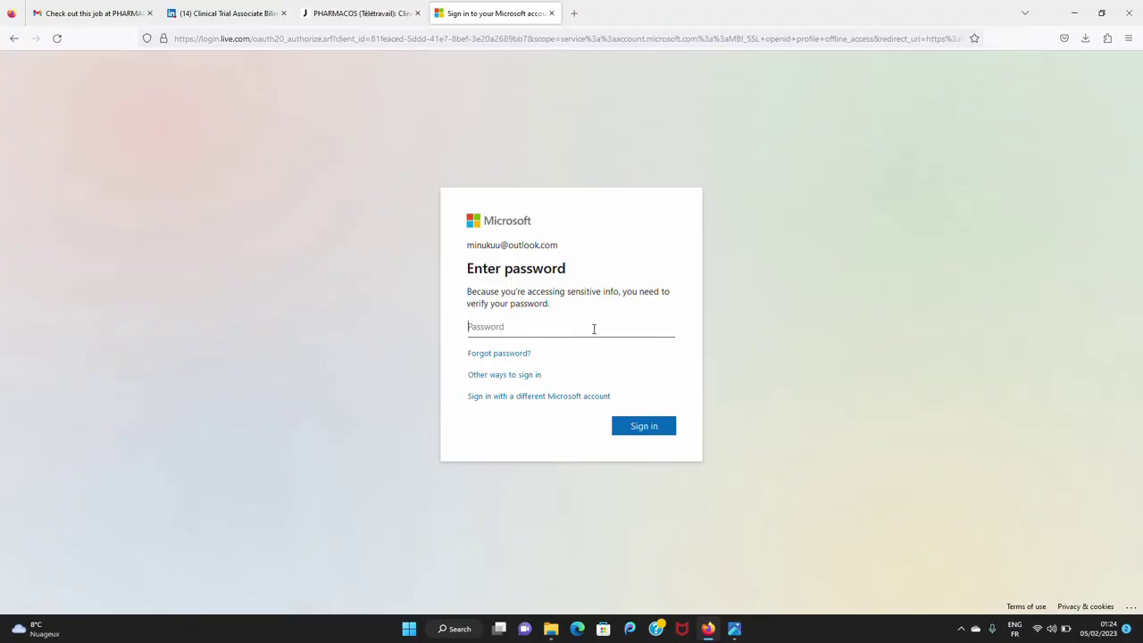
- Enter the account password to verify sensitive-info access and submit it
text(••••)
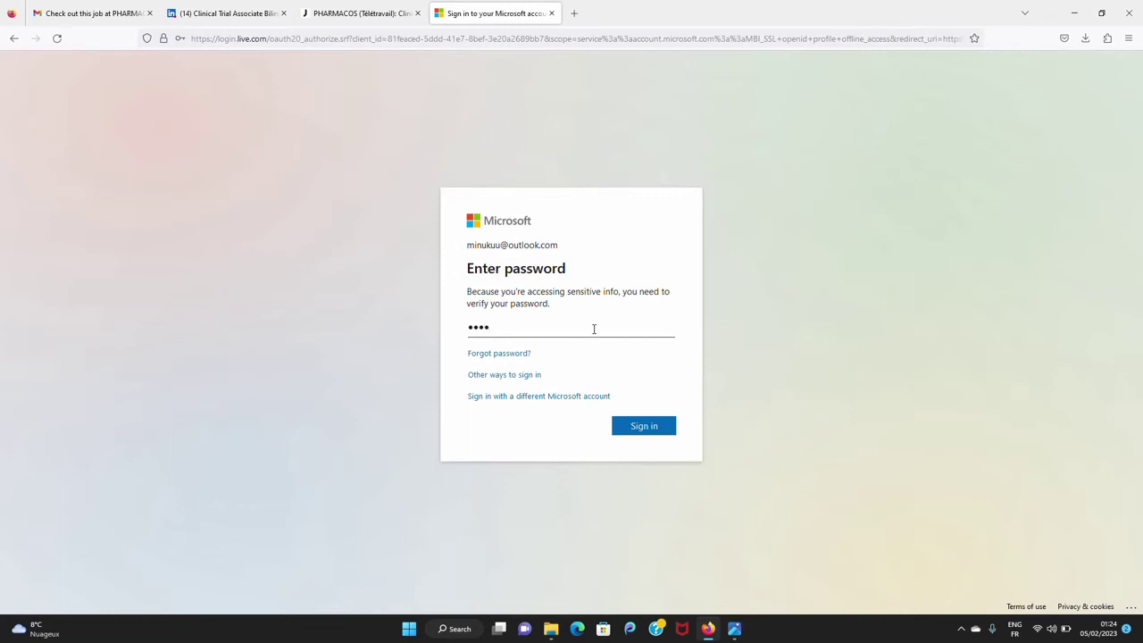
text(••)
text(•••••)
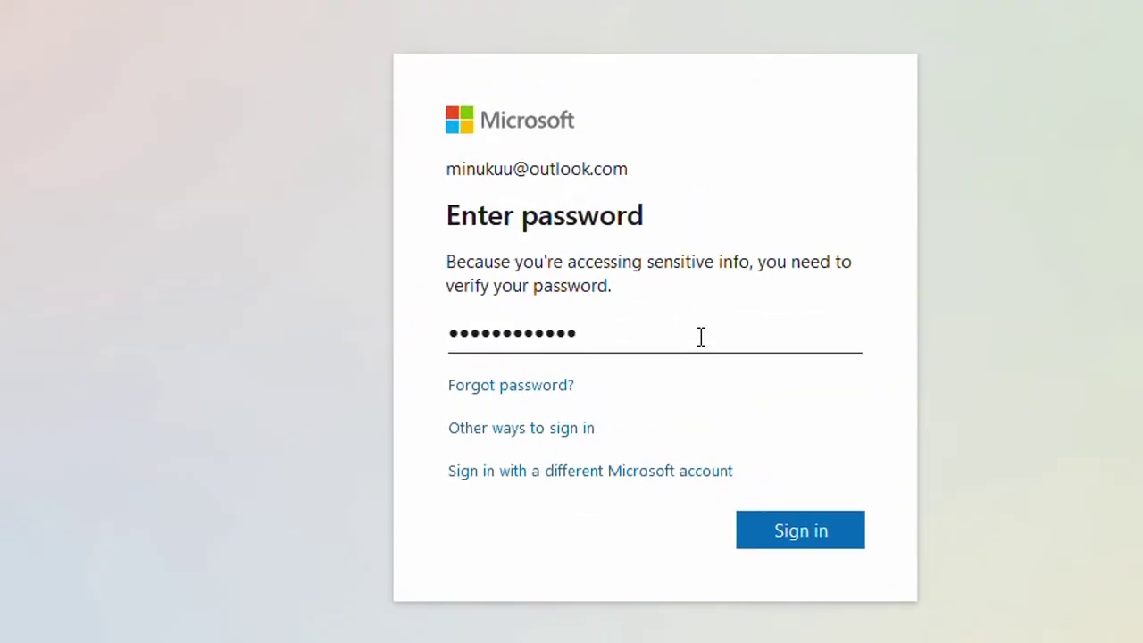
text(••)
click(806, 532)
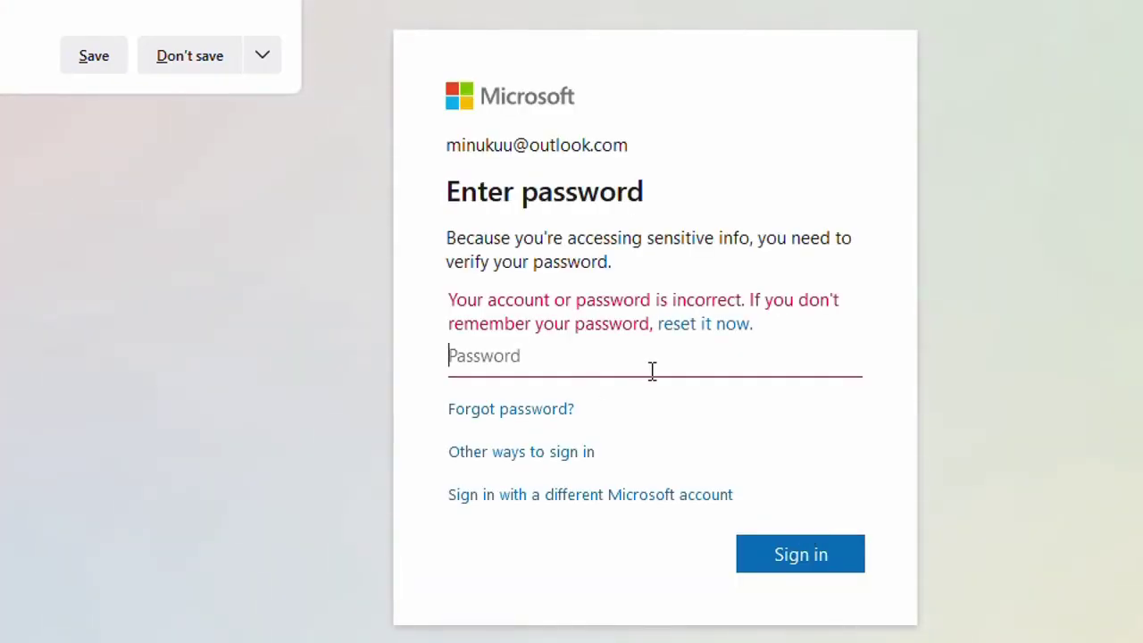
- Re-enter the account password, sign in, and decline the browser's offer to save the login
click(606, 362)
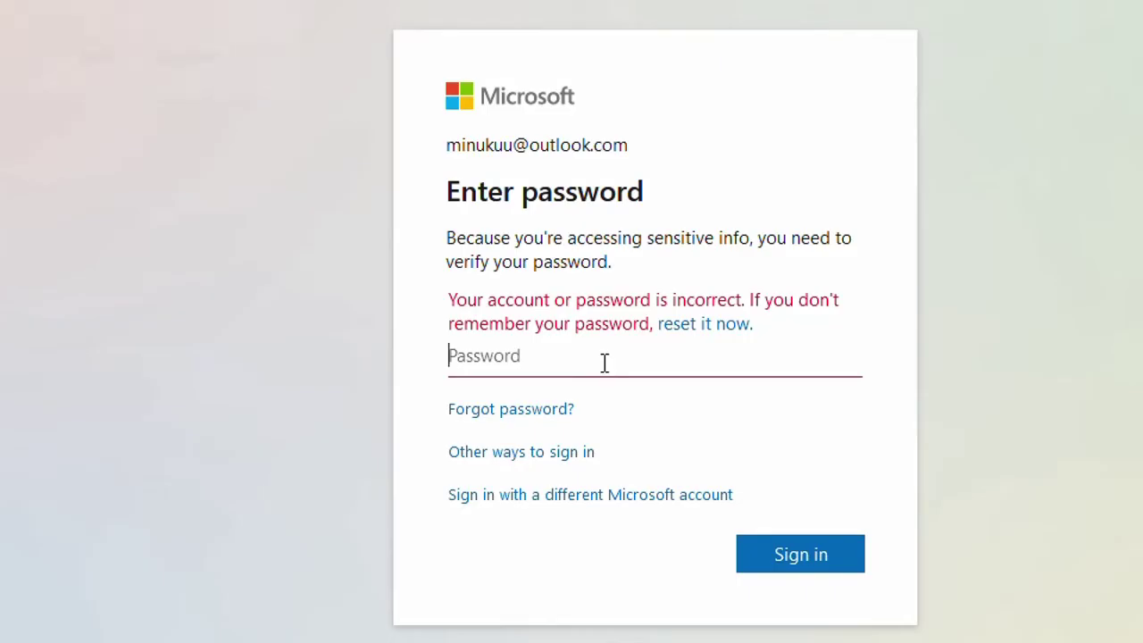
text(••)
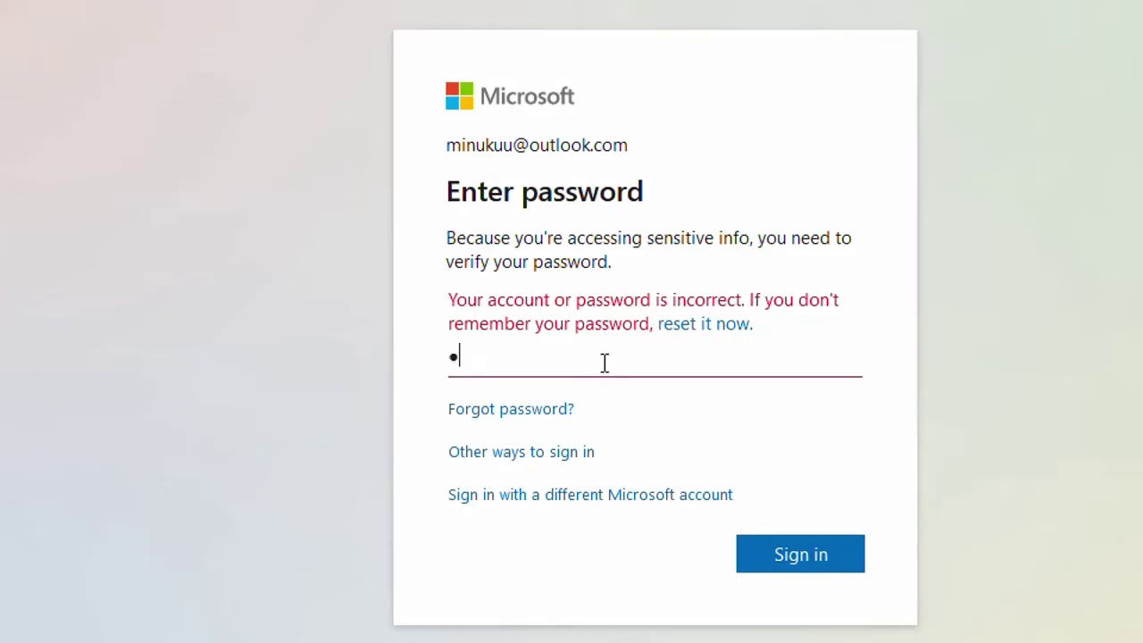
text(••••••••••)
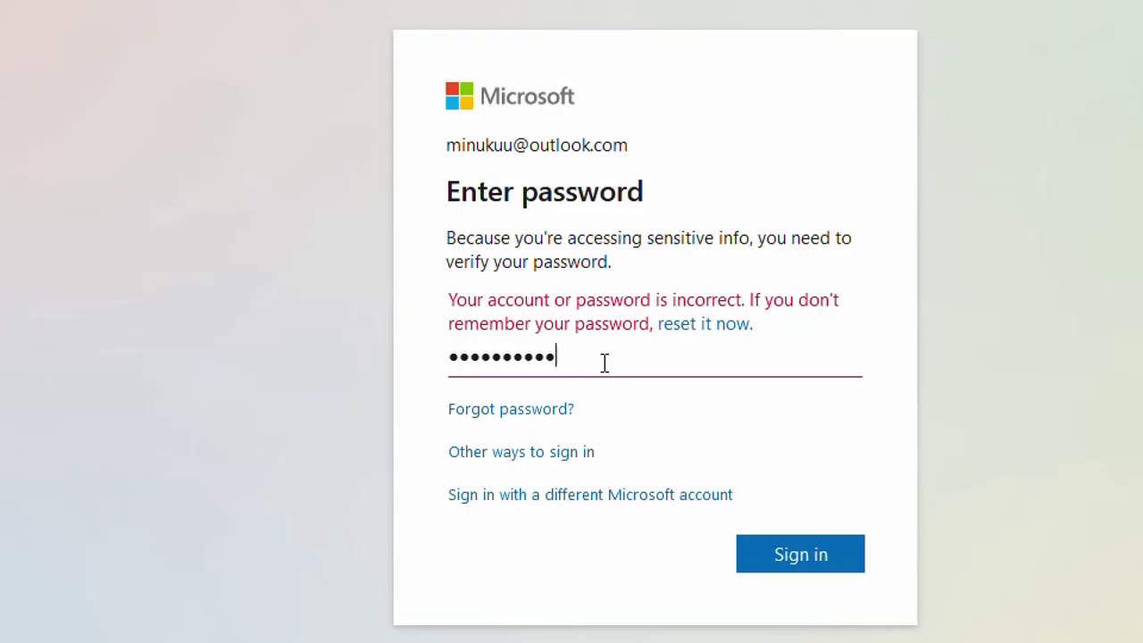
text(••••)
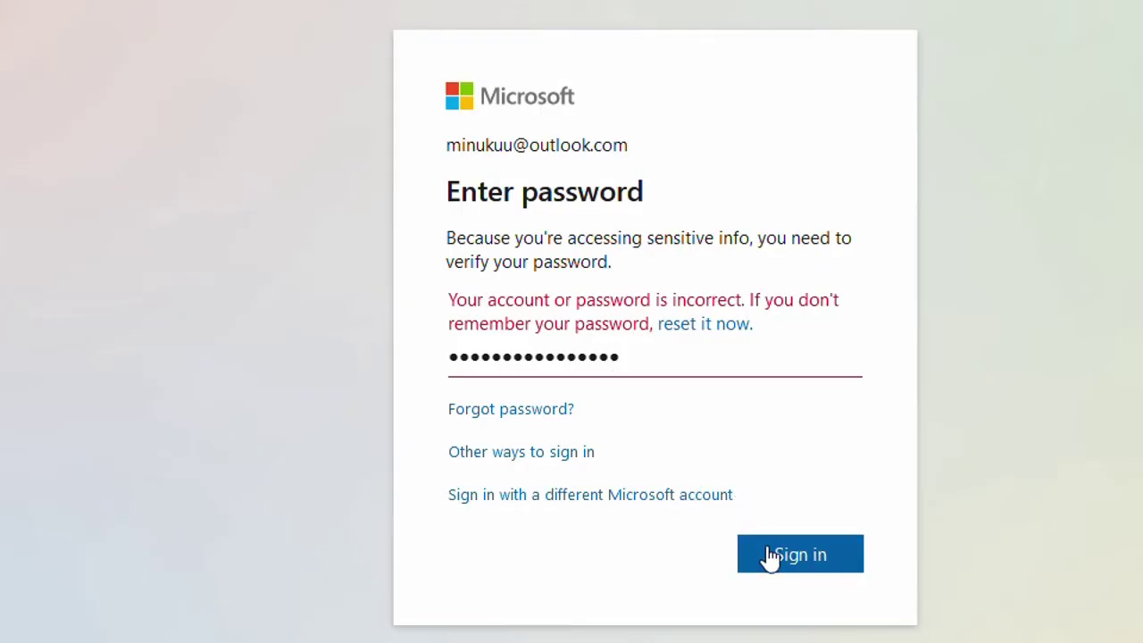
click(771, 559)
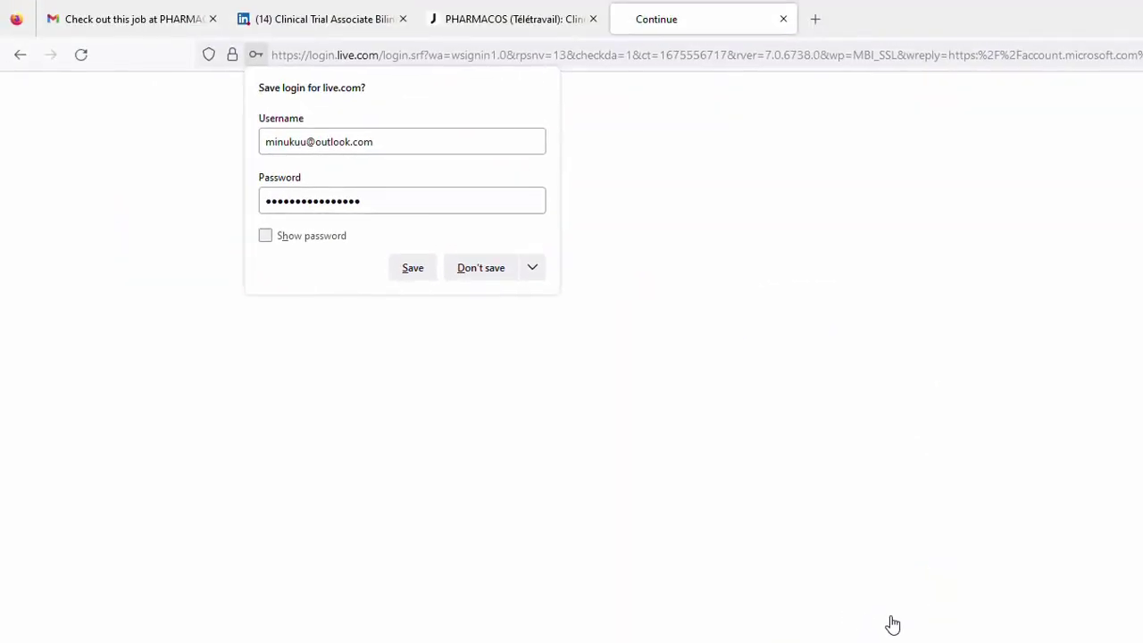
click(472, 274)
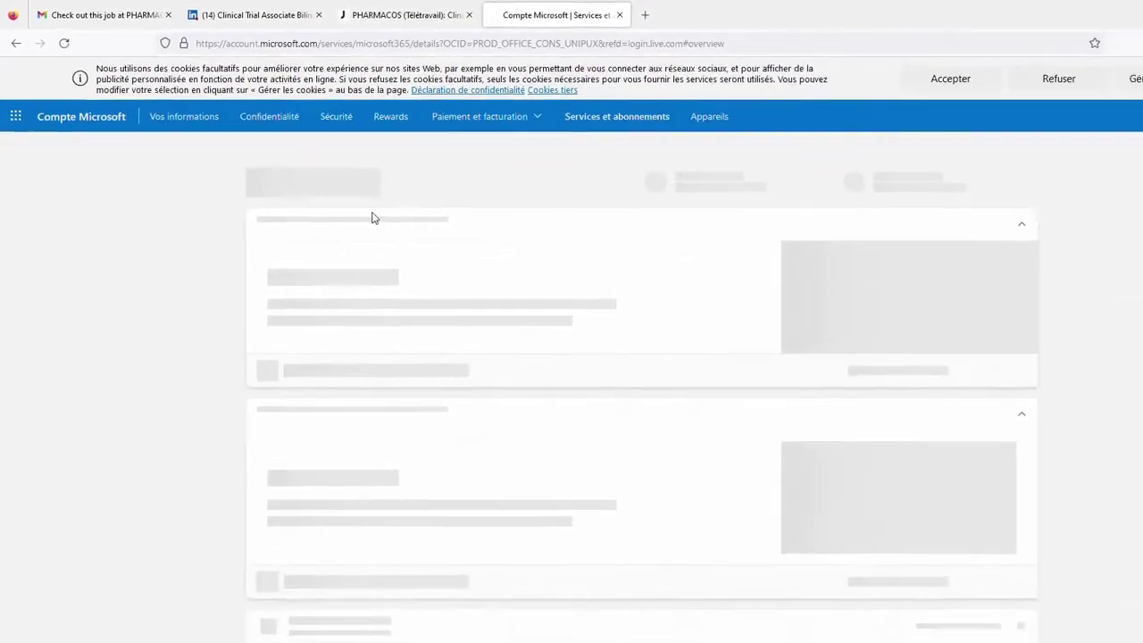
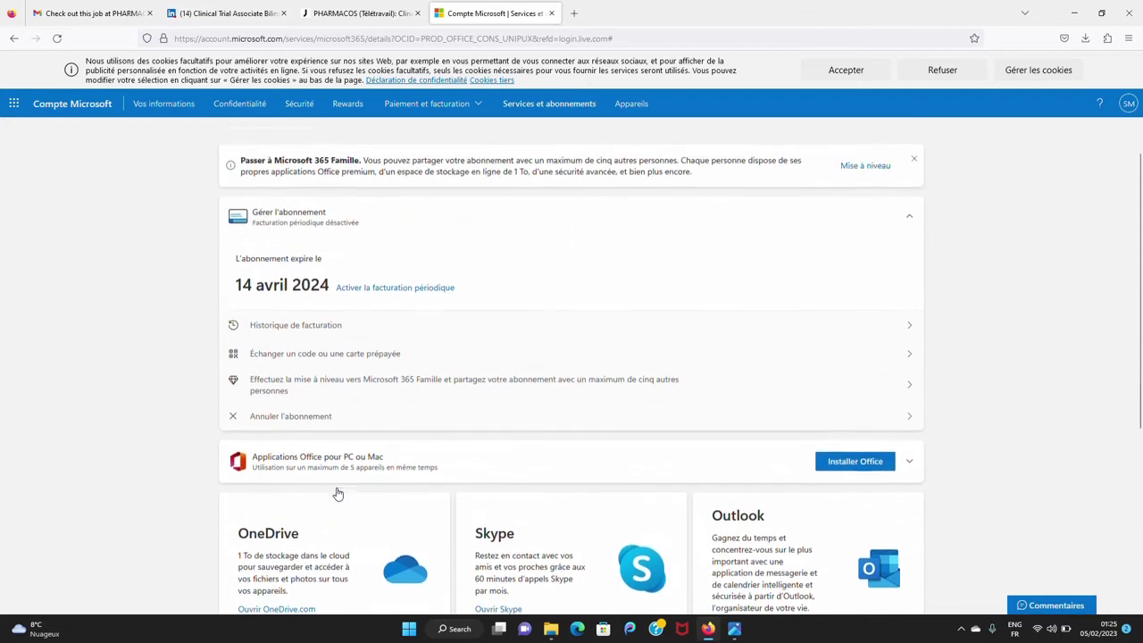
scroll(338, 494, down, 3)
scroll(338, 494, down, 1)
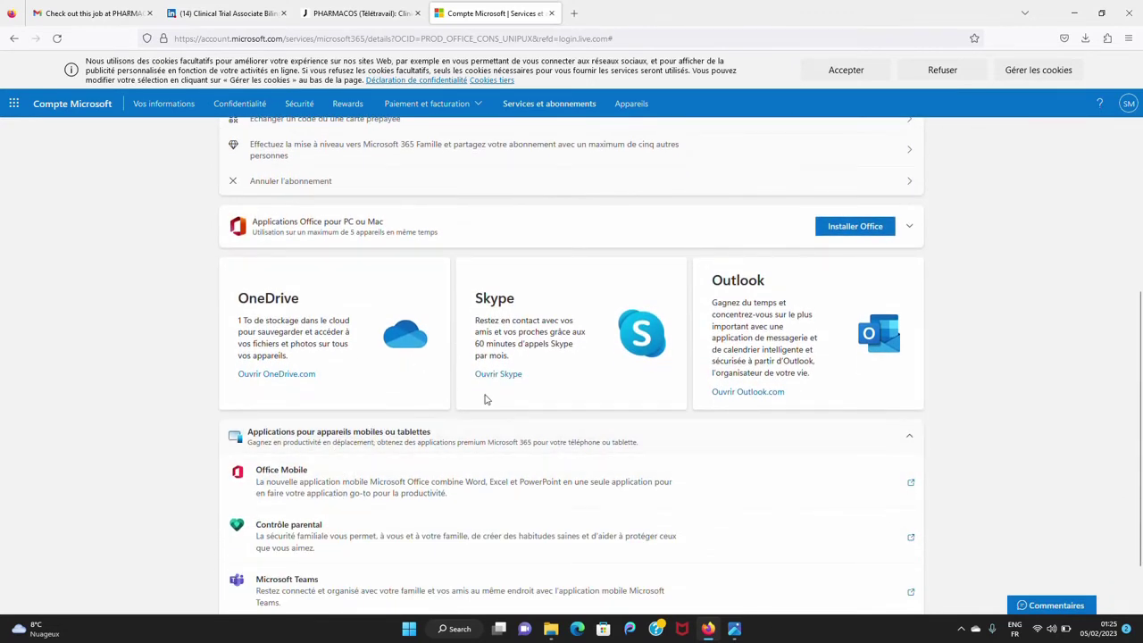
scroll(485, 399, down, 1)
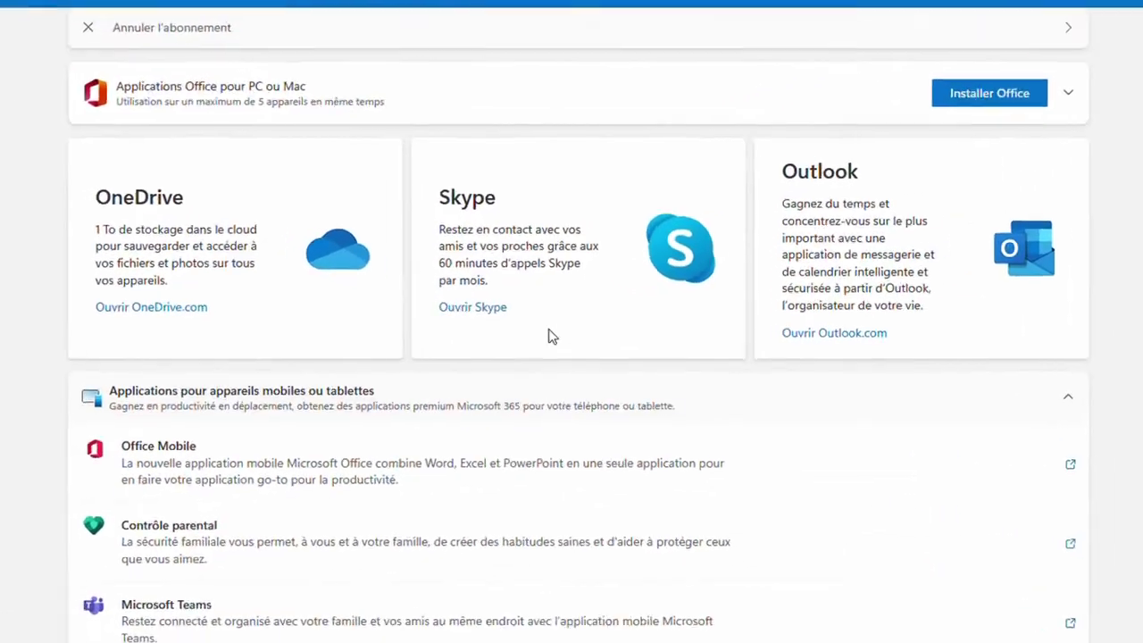
scroll(674, 308, down, 1)
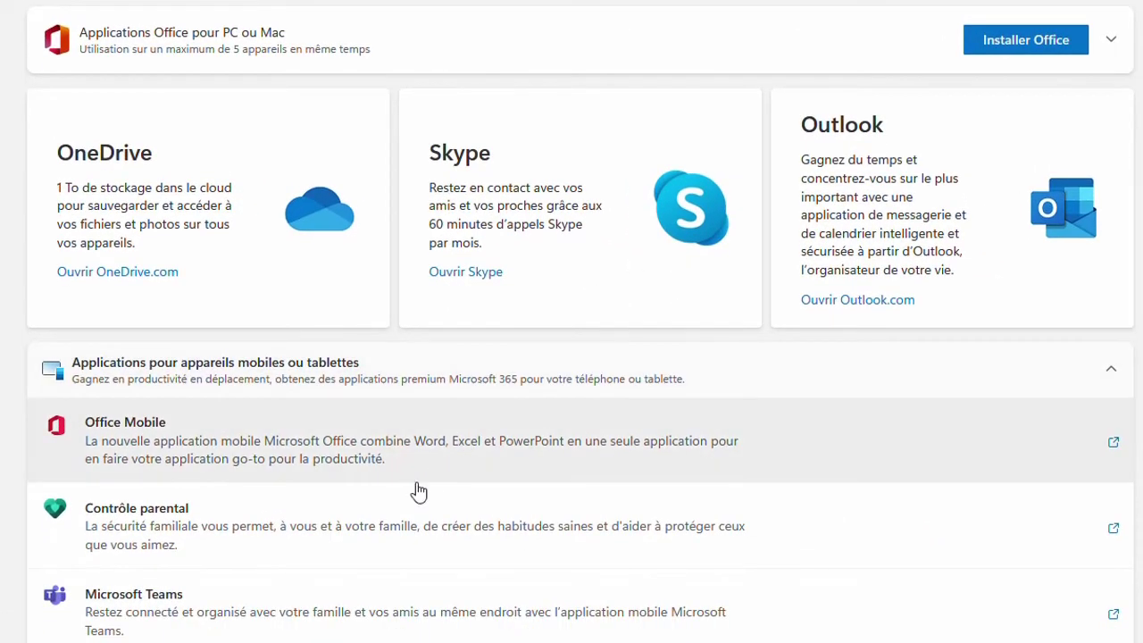
scroll(417, 491, up, 3)
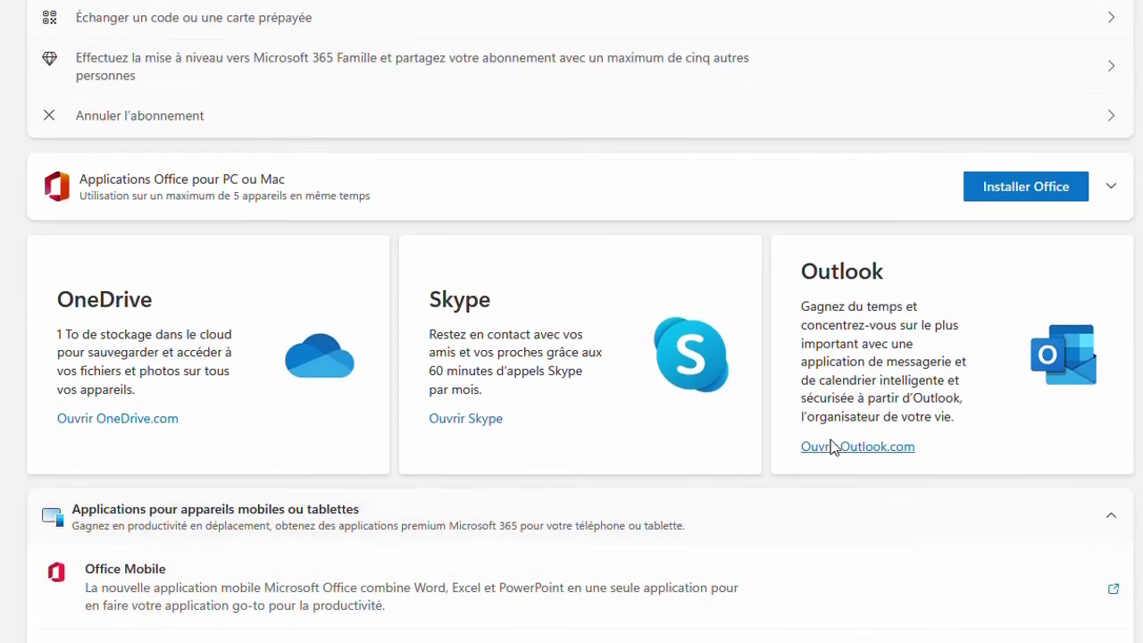
scroll(828, 446, up, 4)
scroll(830, 442, up, 1)
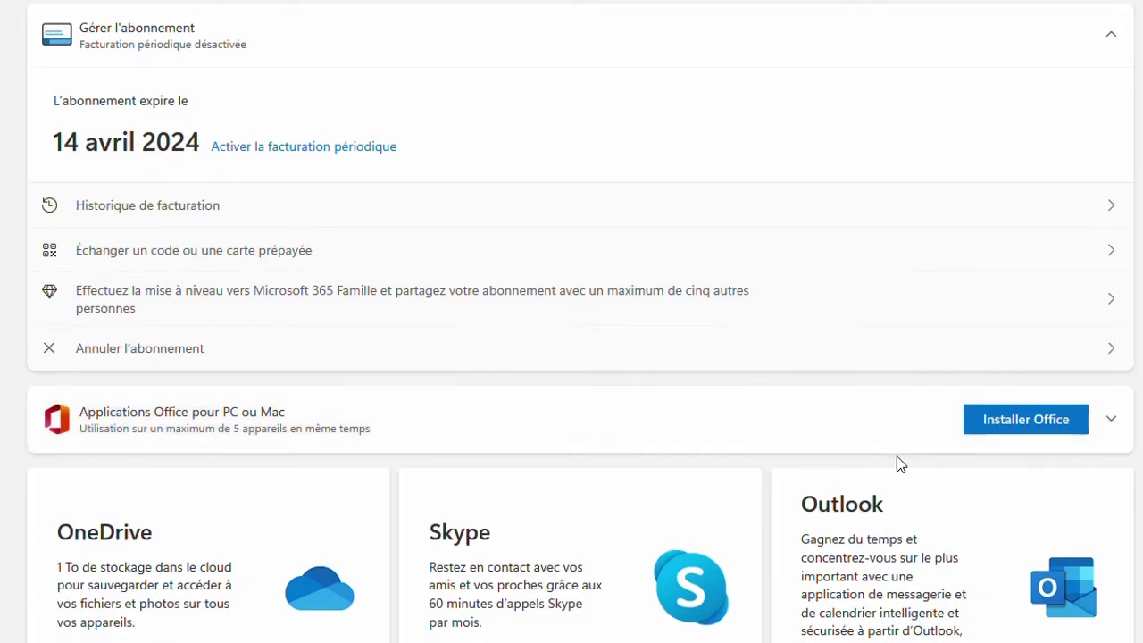
scroll(858, 434, up, 2)
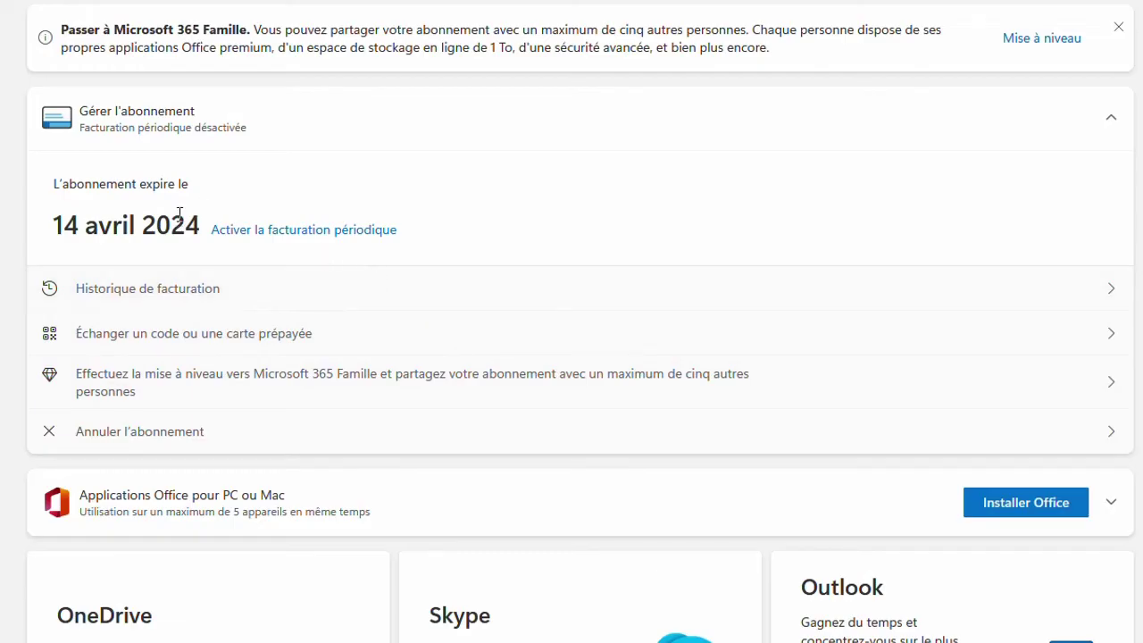
scroll(109, 240, up, 1)
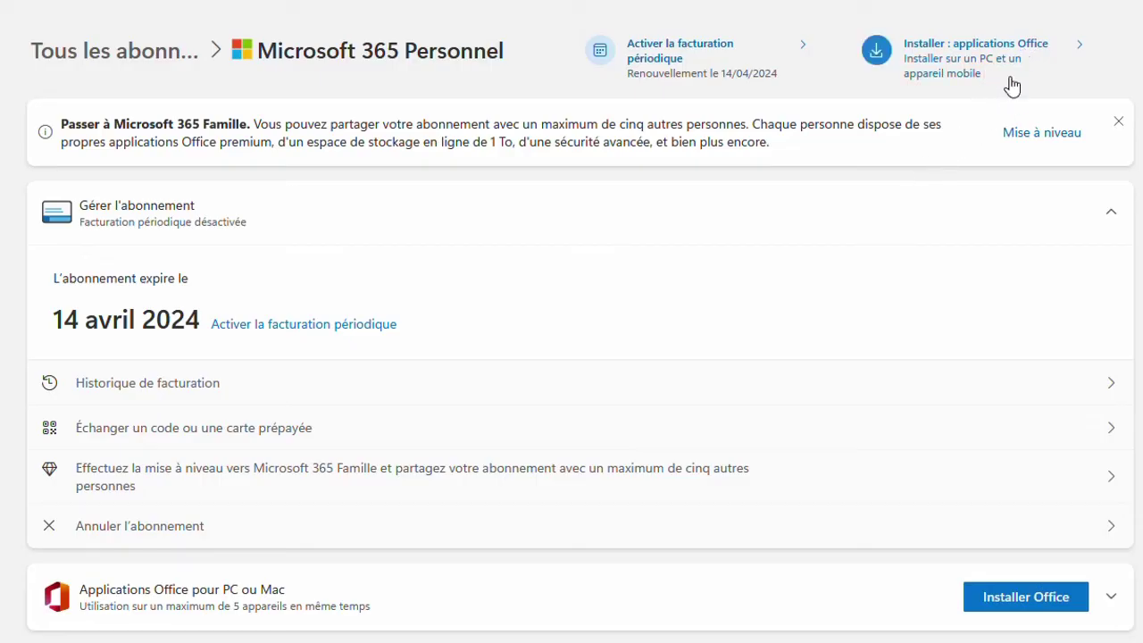
click(884, 59)
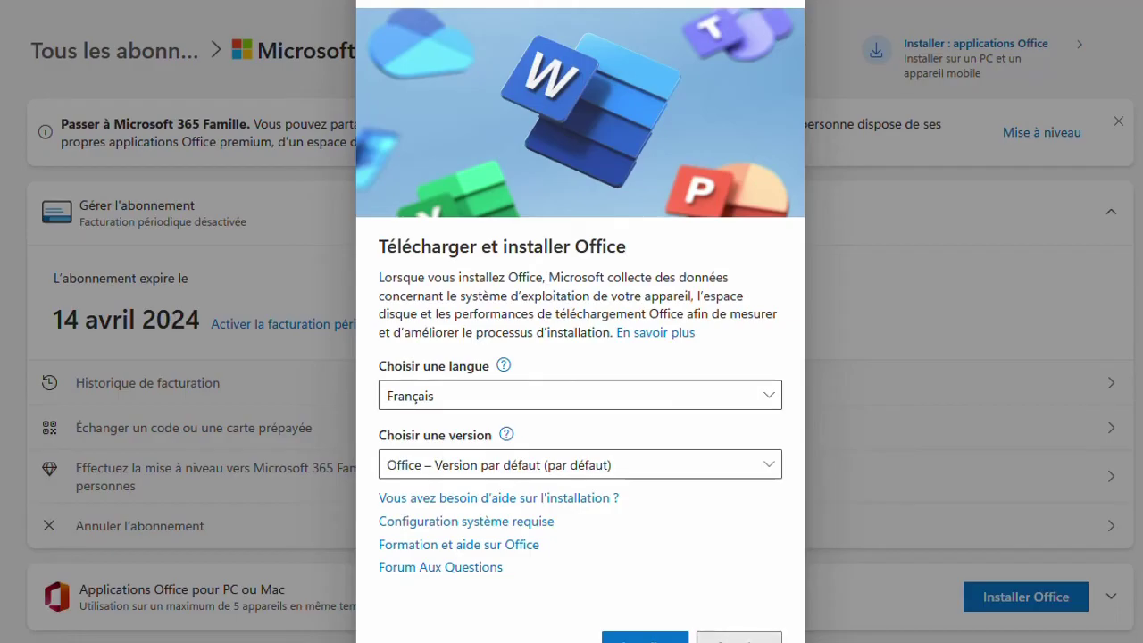
click(710, 637)
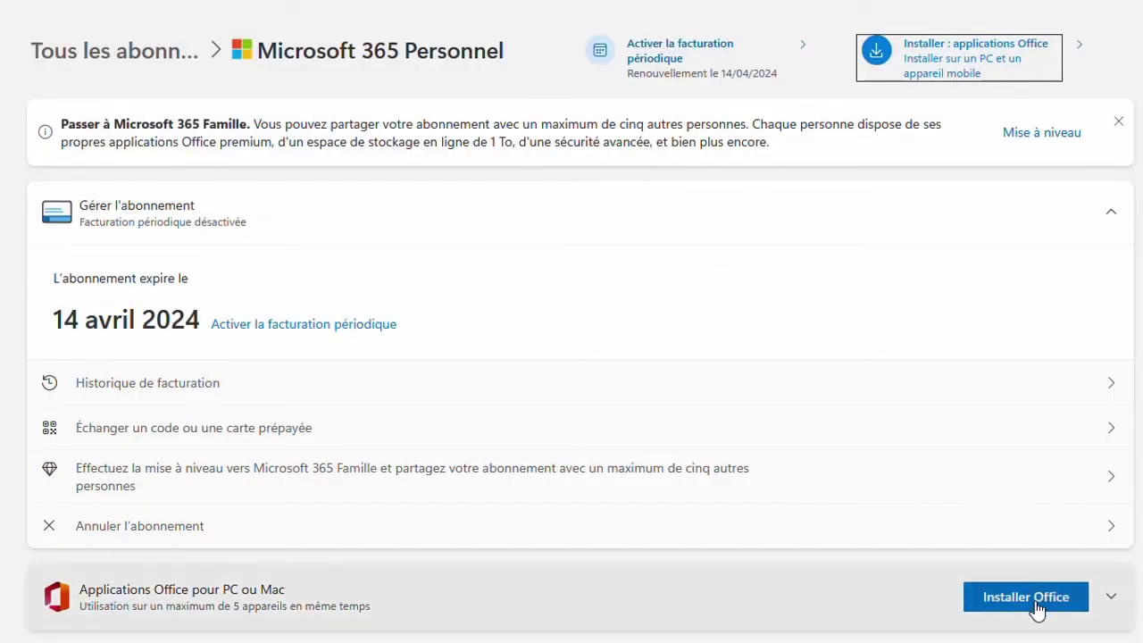
scroll(1036, 605, down, 1)
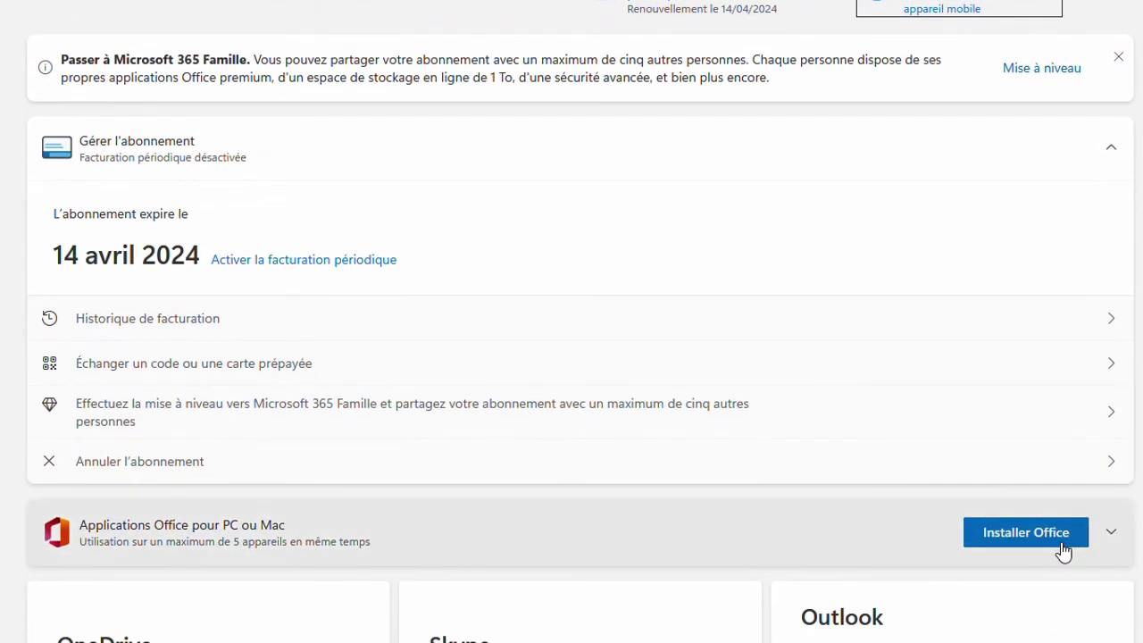
click(1110, 536)
scroll(1111, 544, down, 5)
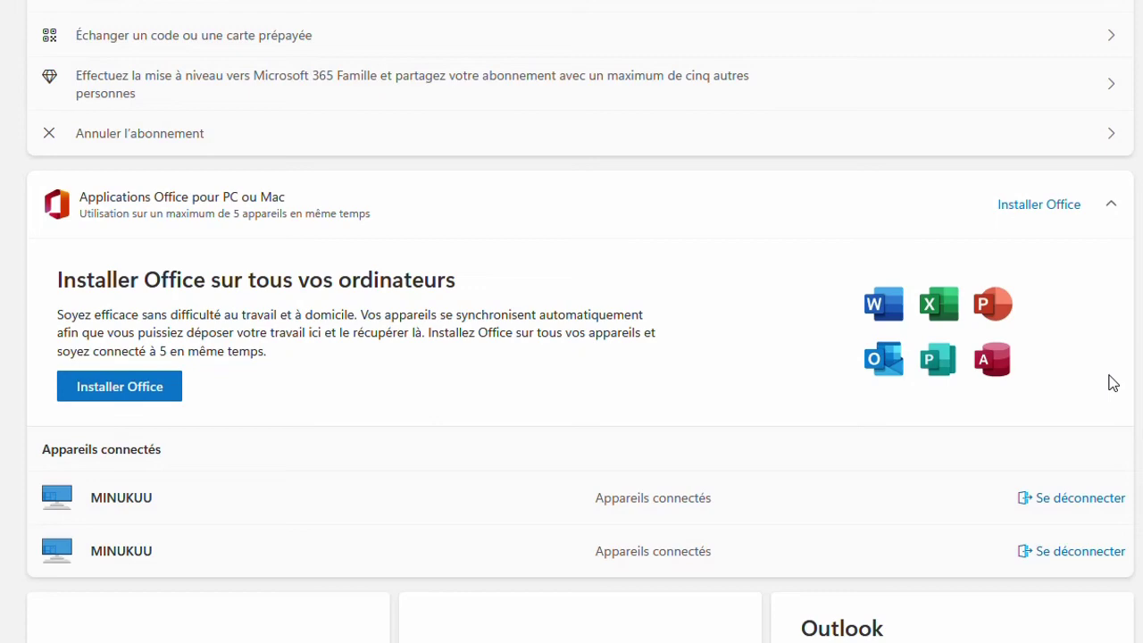
scroll(1111, 382, down, 1)
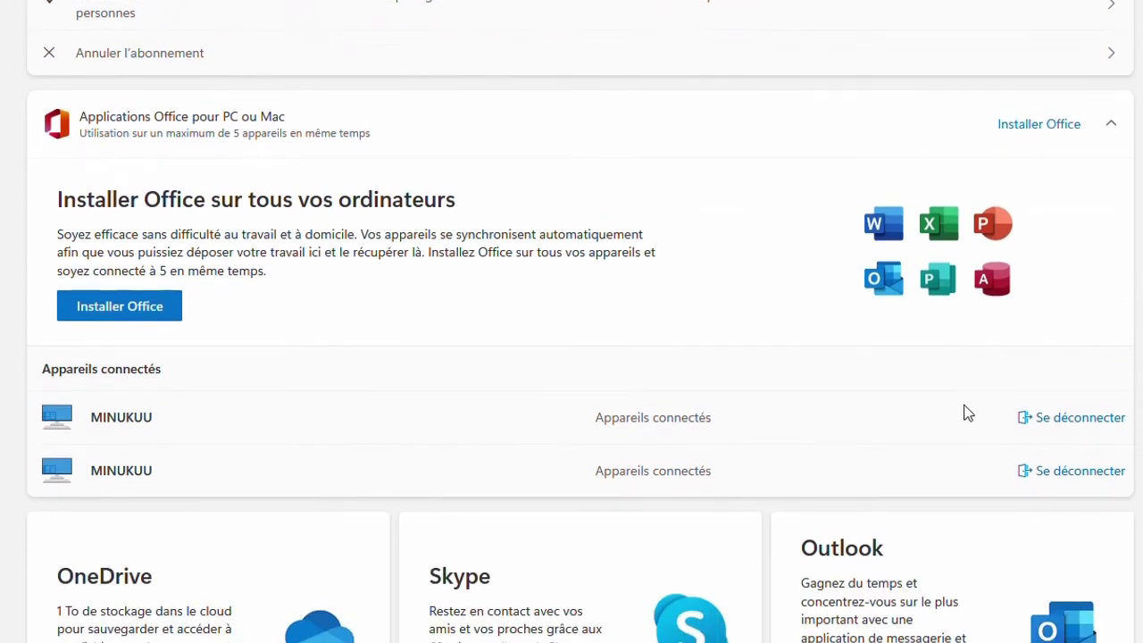
scroll(968, 414, down, 1)
scroll(964, 408, up, 1)
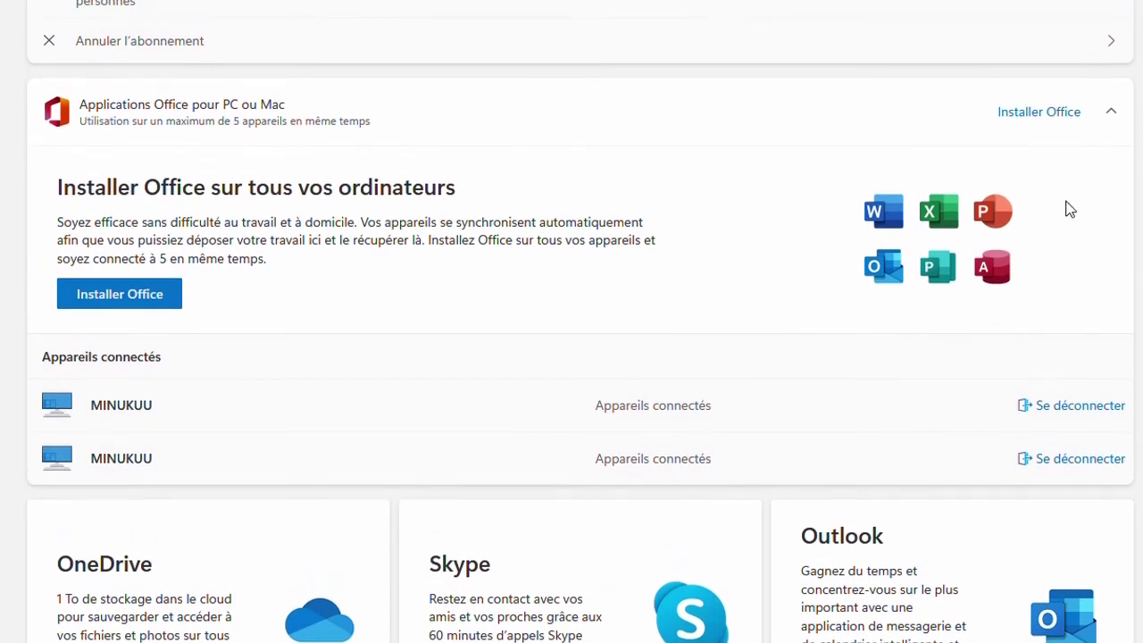
scroll(1067, 207, up, 1)
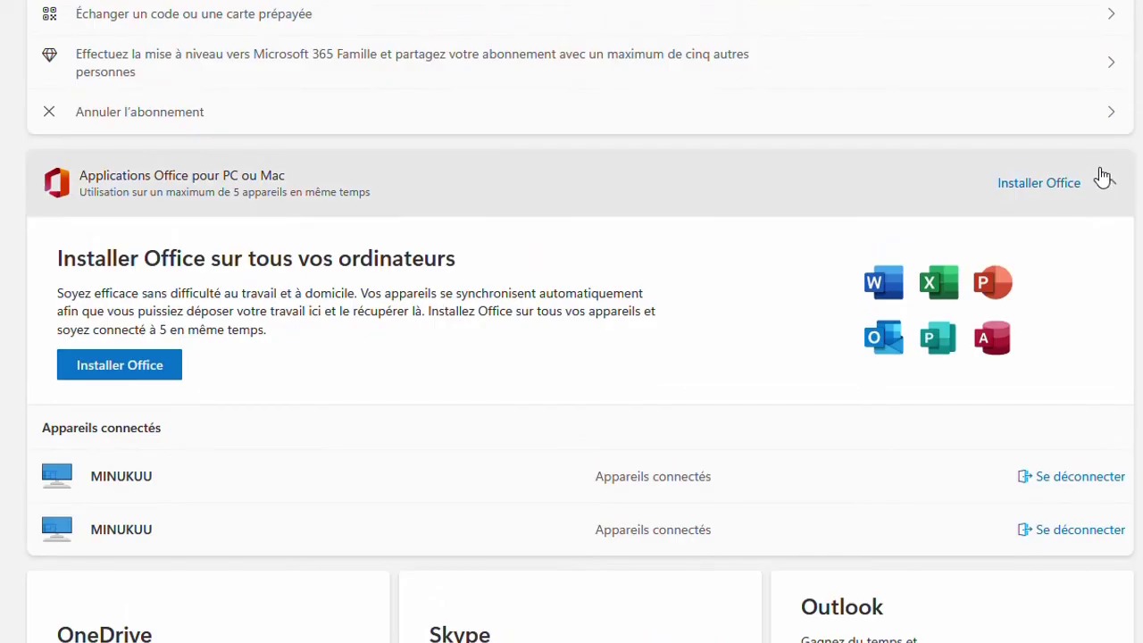
click(1110, 185)
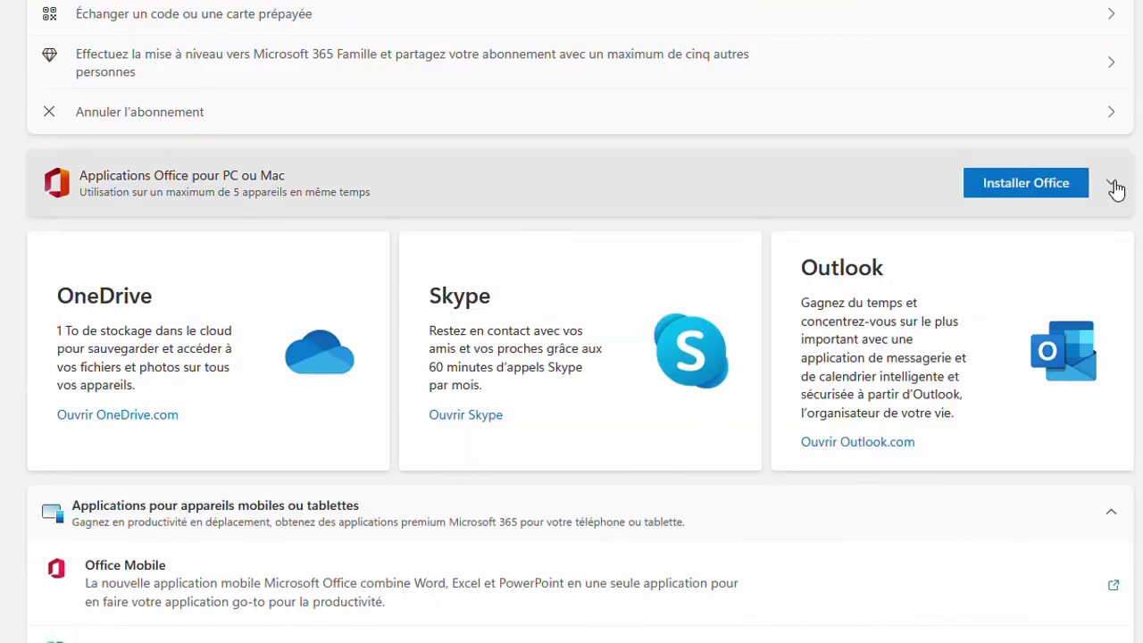
scroll(1116, 189, up, 5)
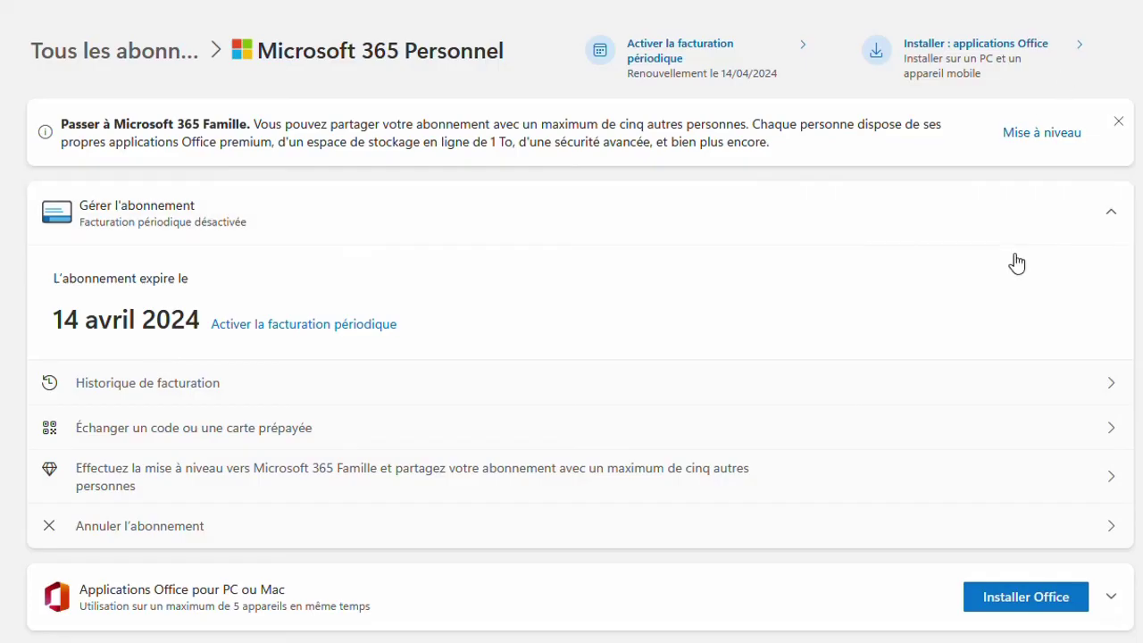
- Reopen the Télécharger et installer Office settings and pick English as the installation language
scroll(1012, 259, down, 2)
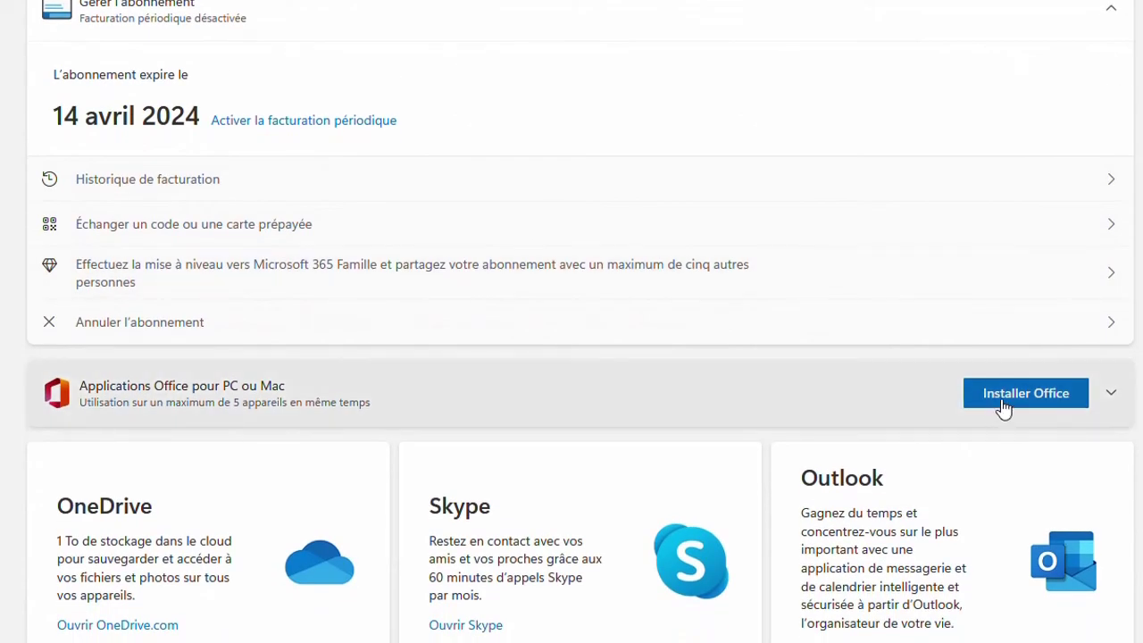
click(1003, 407)
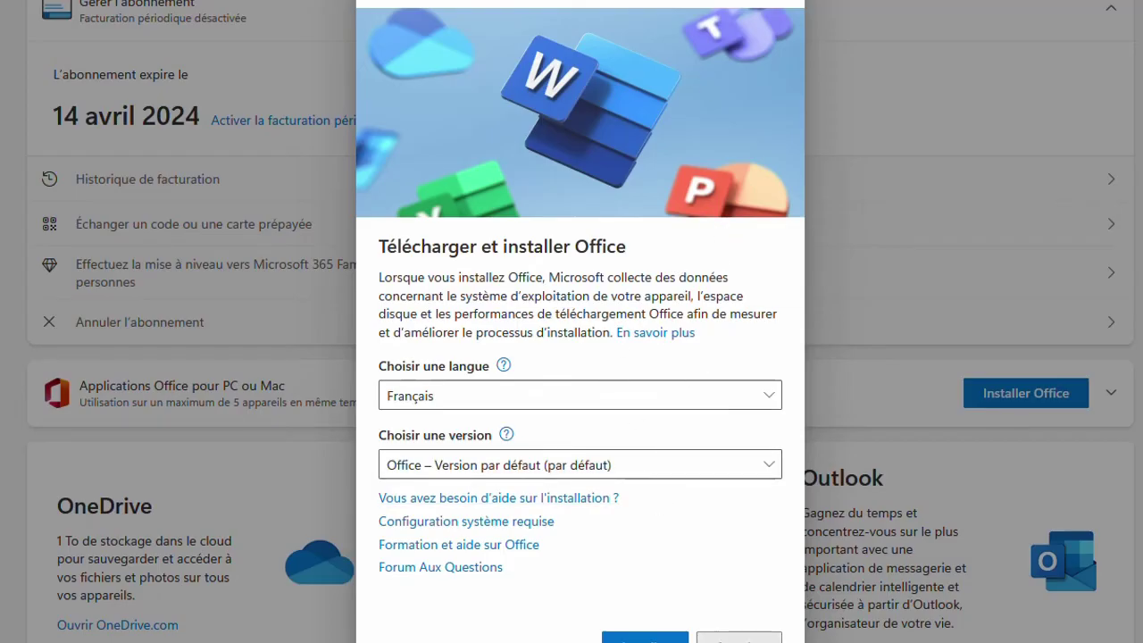
click(739, 637)
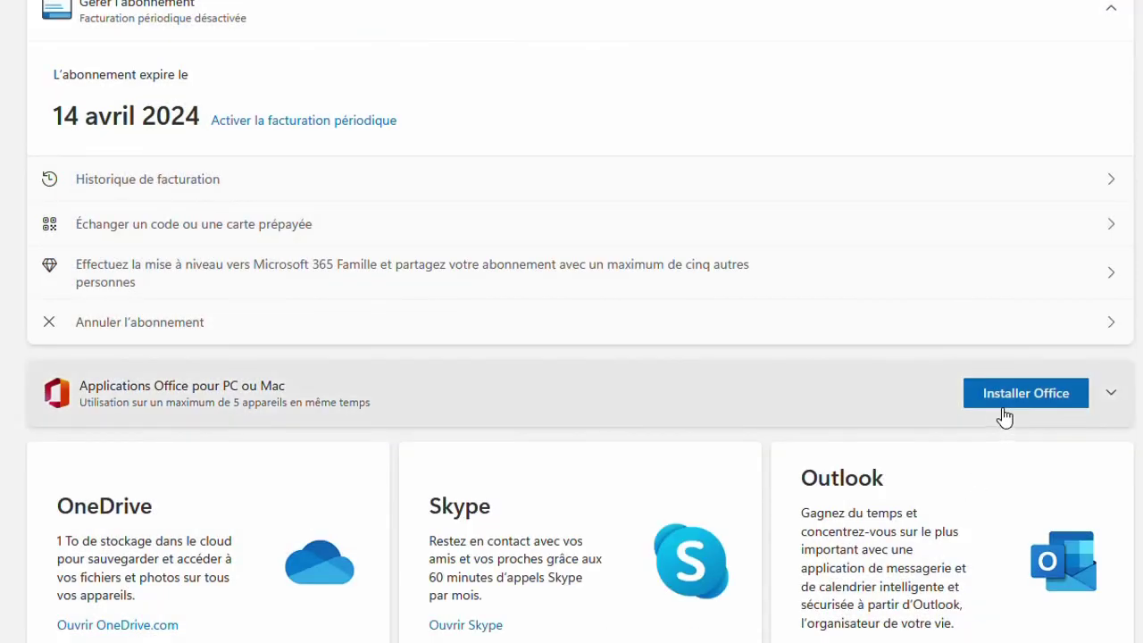
scroll(1005, 416, up, 2)
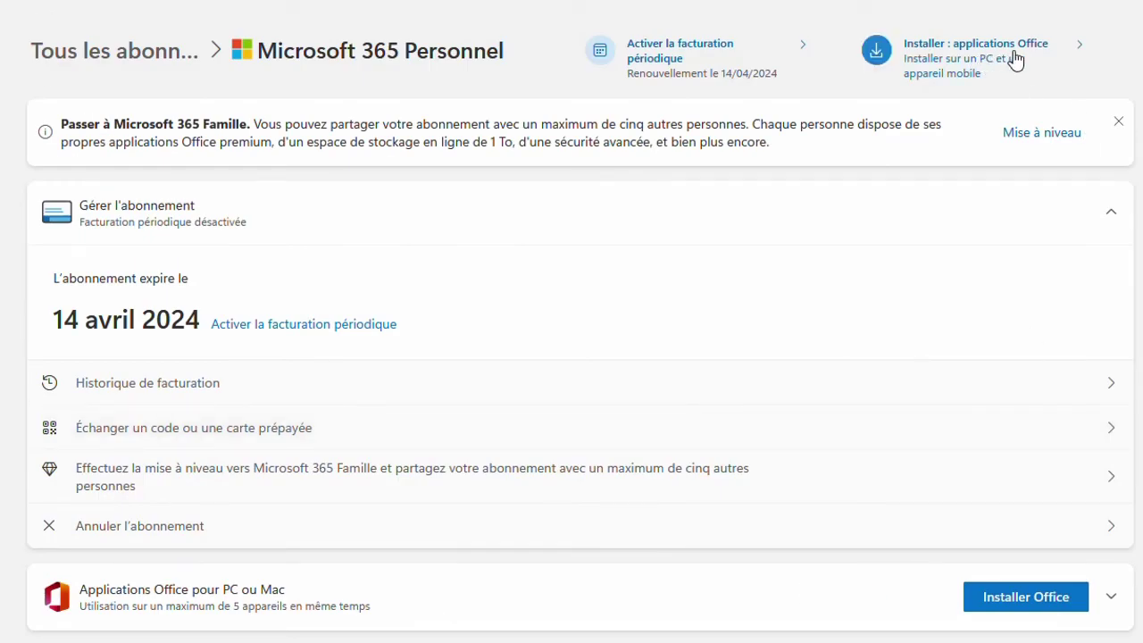
click(1015, 59)
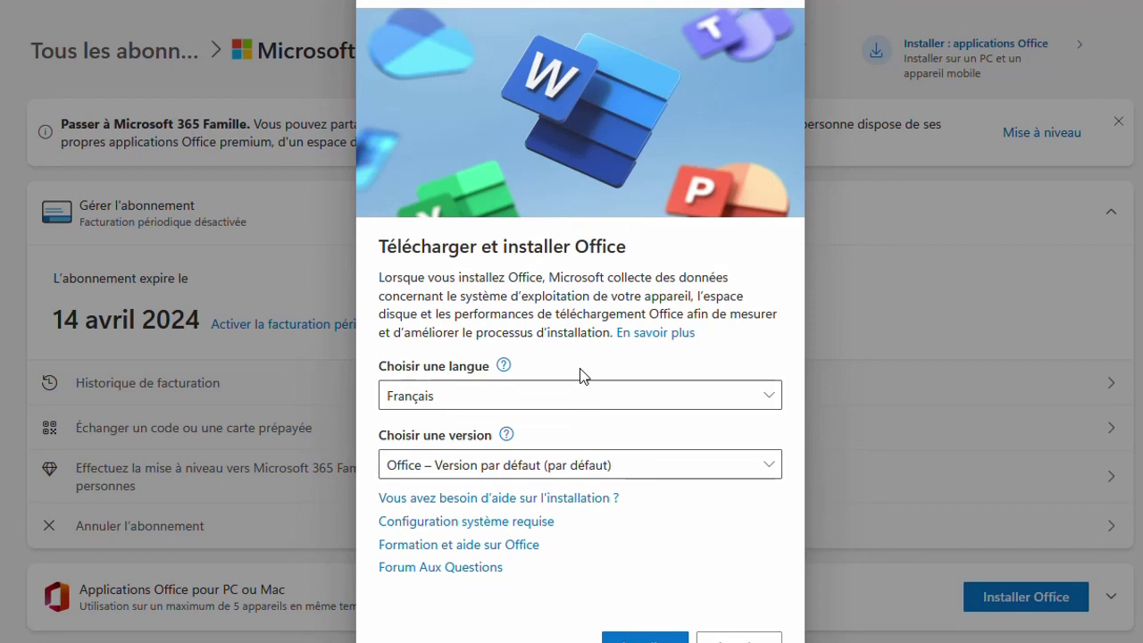
click(672, 402)
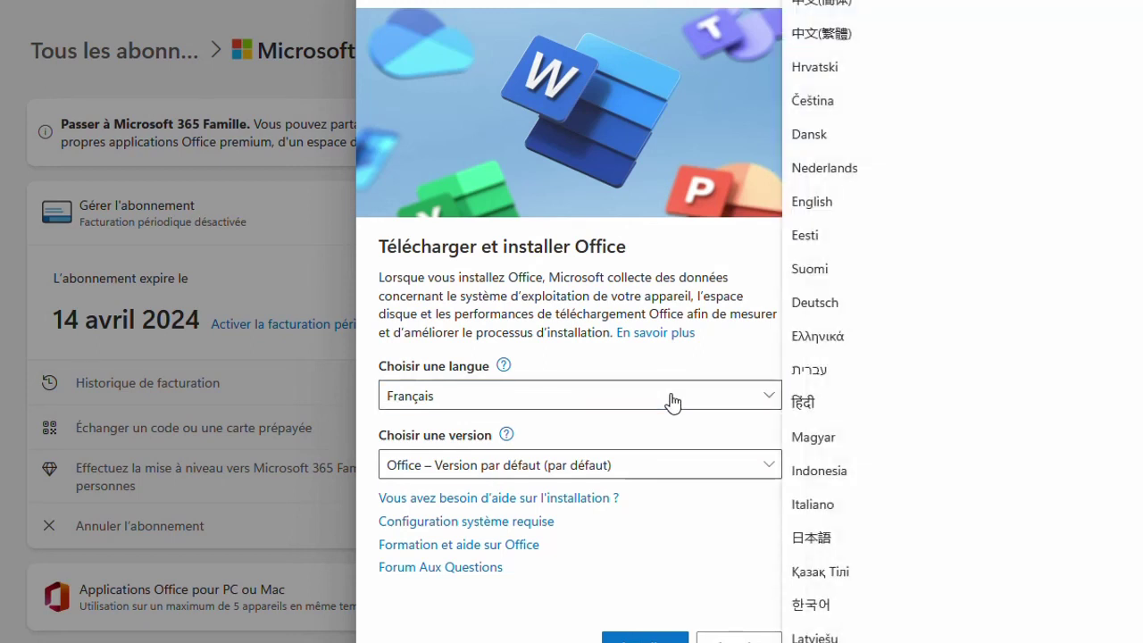
click(872, 208)
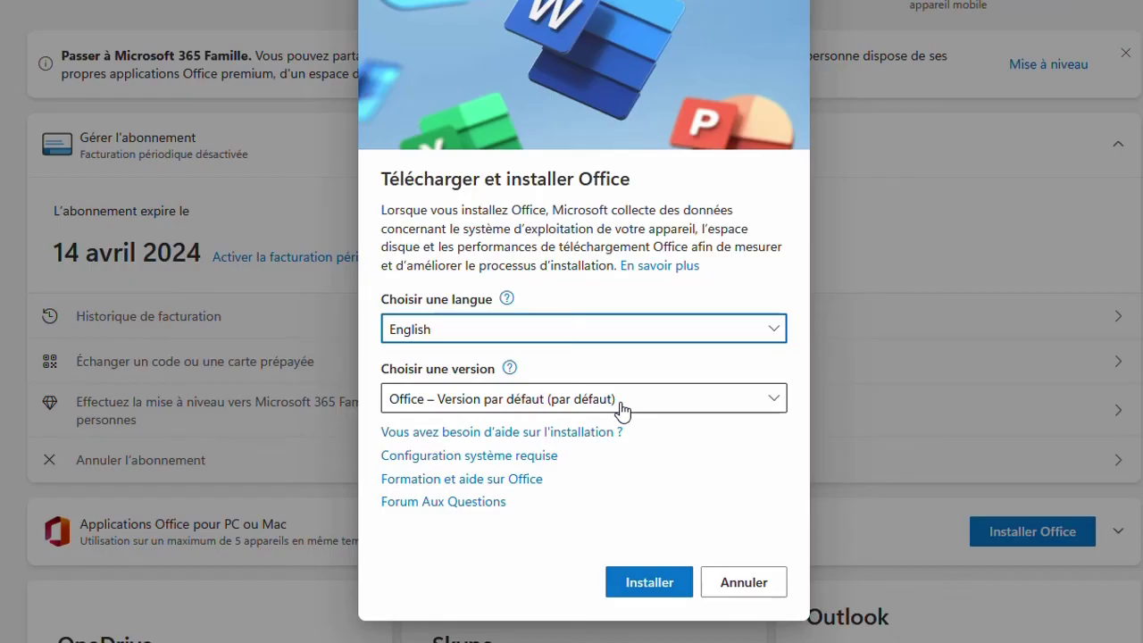
- Select the Office – 64 bits version and download the OfficeSetup.exe installer
click(623, 409)
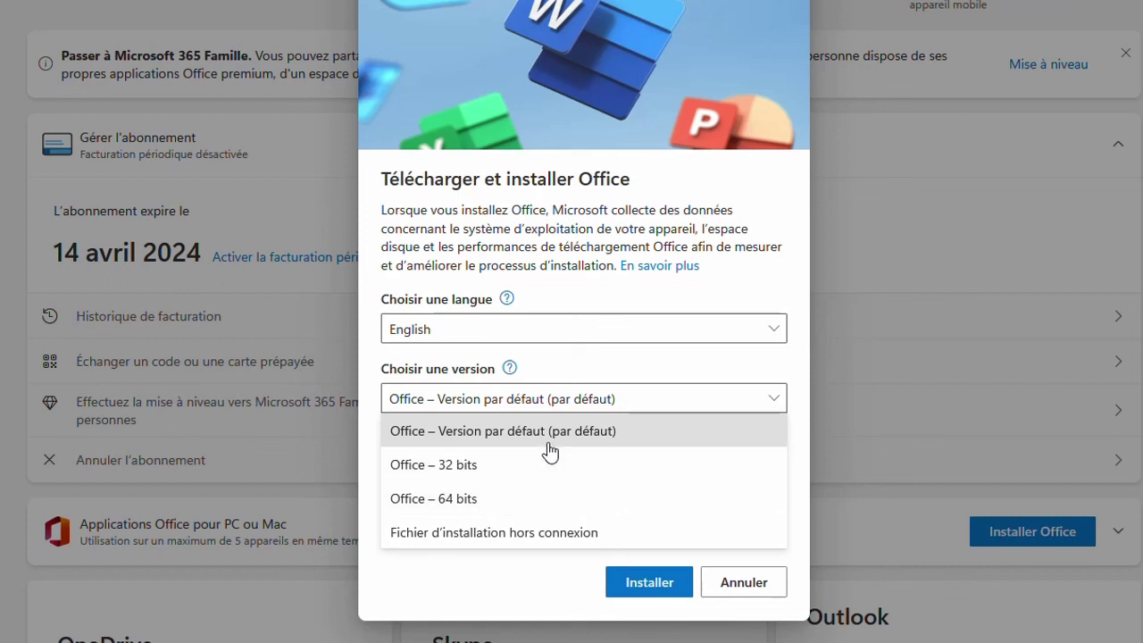
click(476, 501)
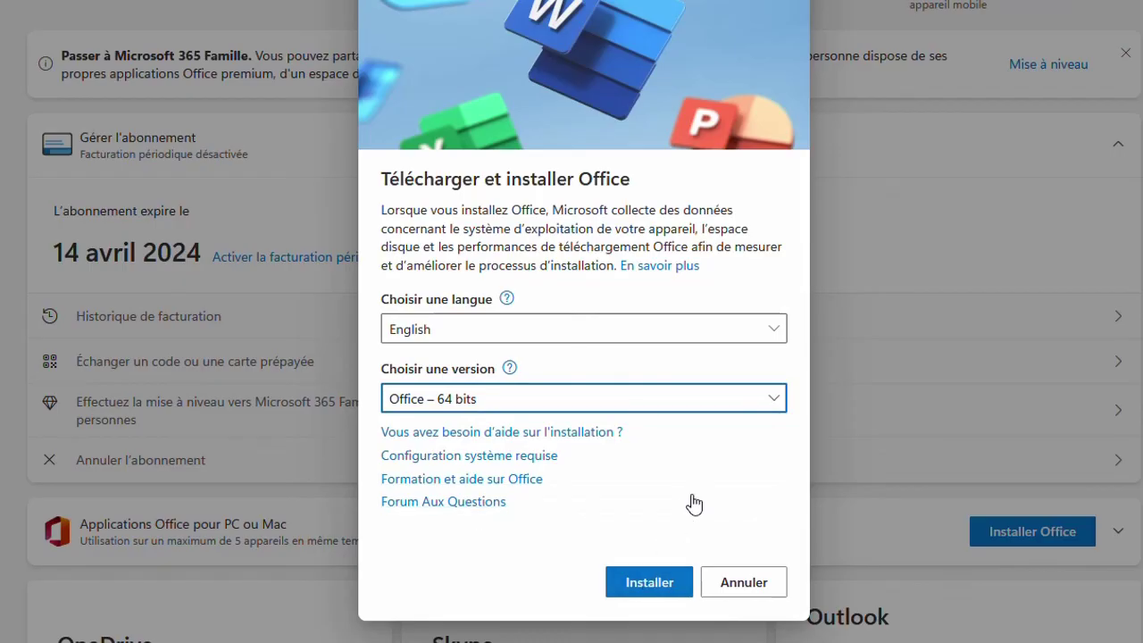
click(644, 586)
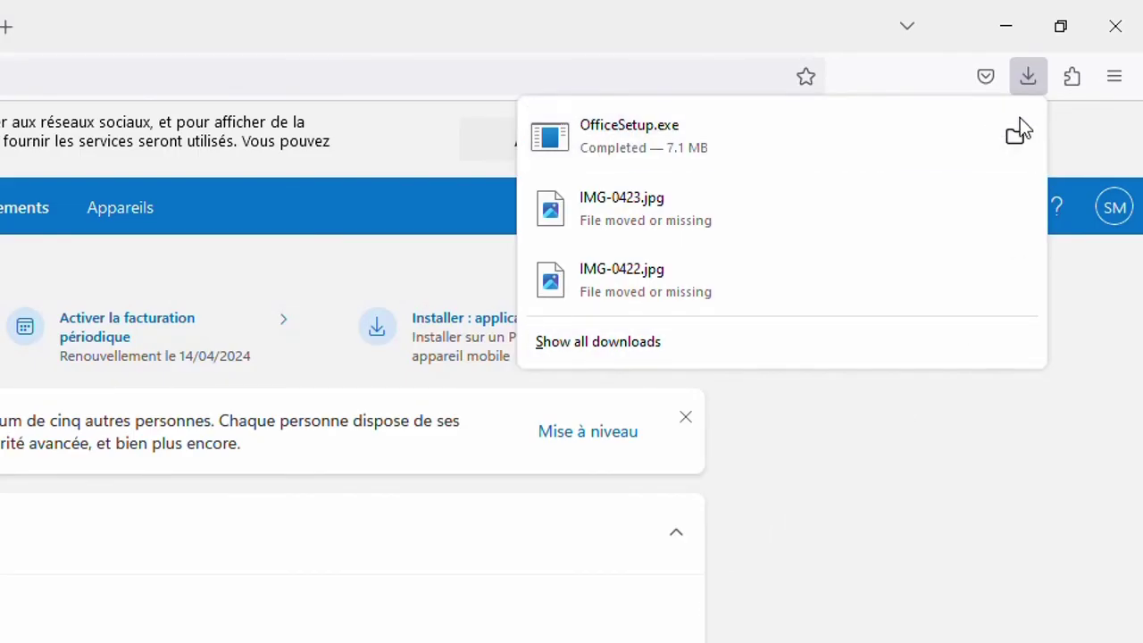
- Show OfficeSetup.exe in the Downloads folder and run it
click(1016, 134)
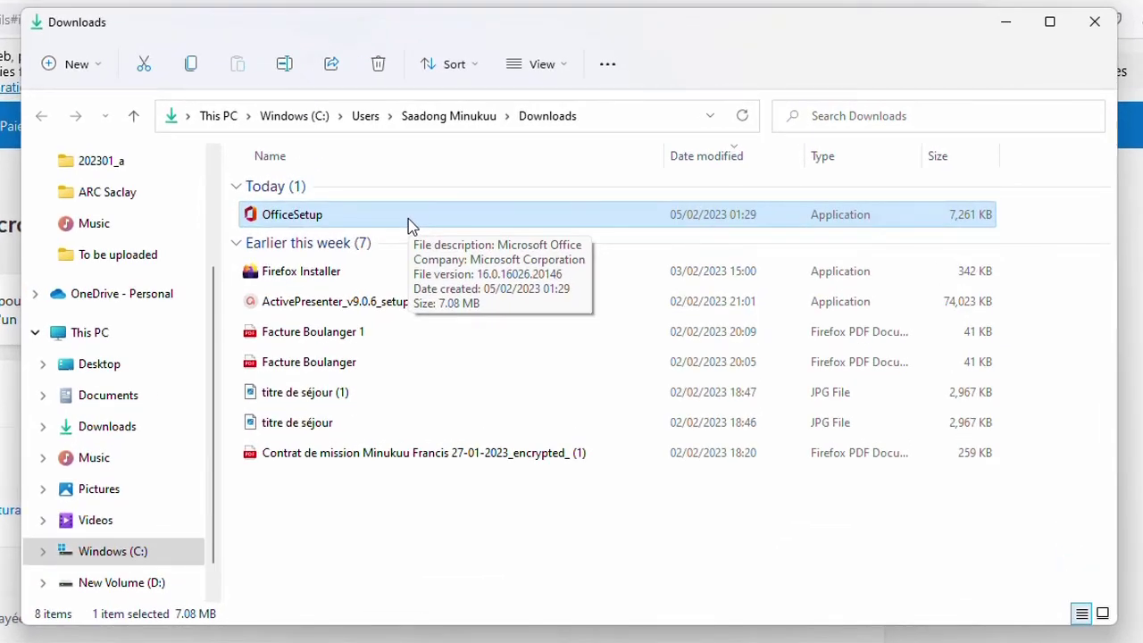
double_click(410, 223)
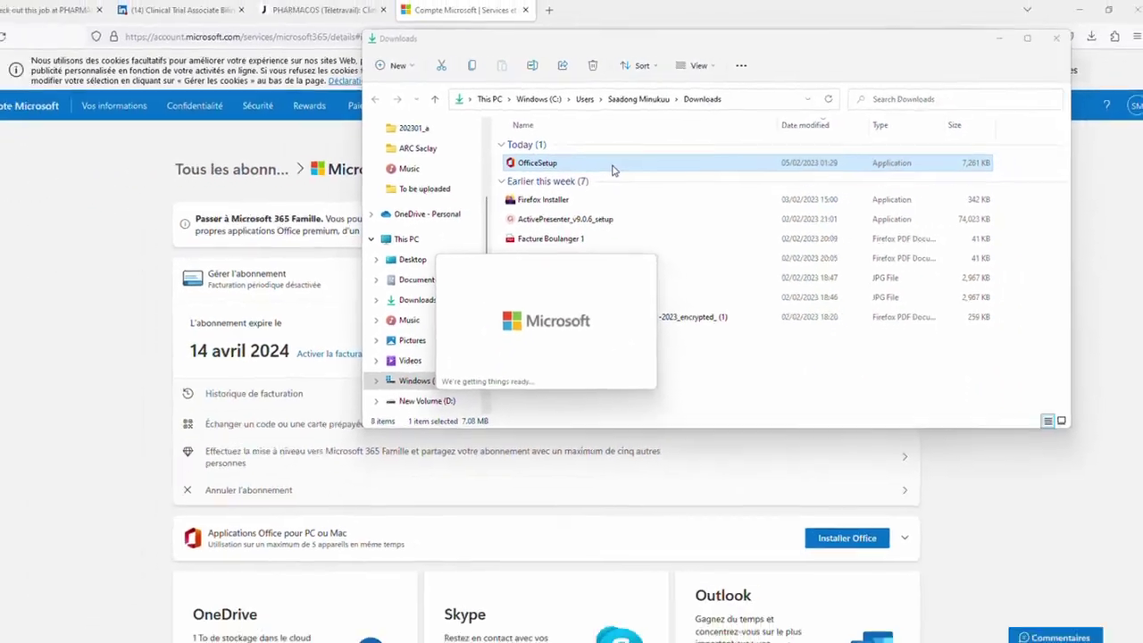